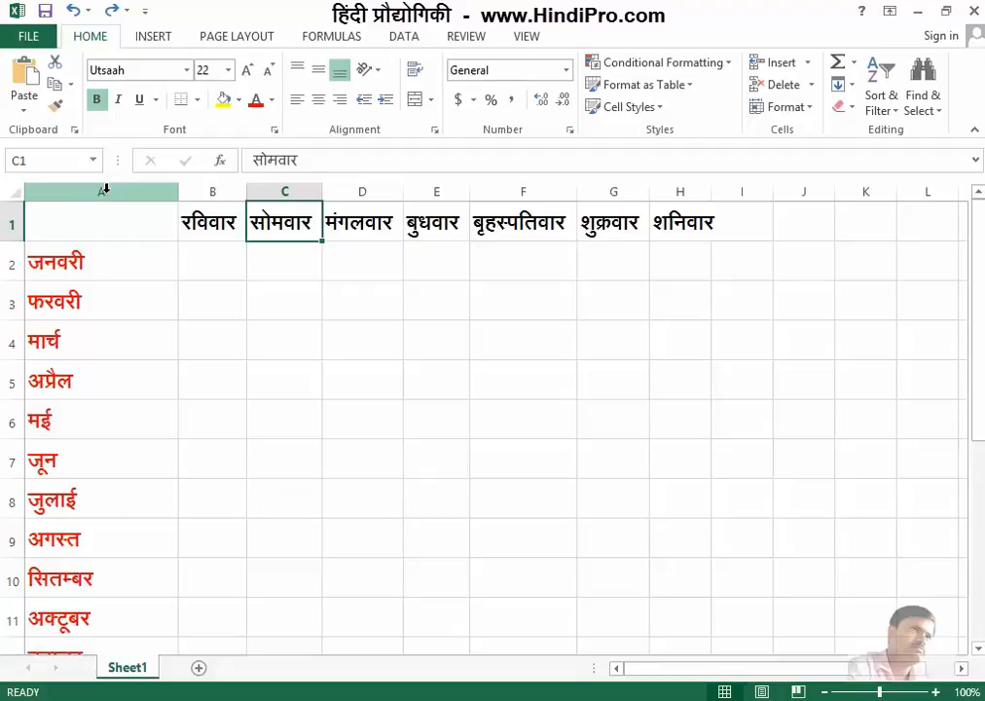
Angle the month names in column A with the Angle Counterclockwise orientation.
left_click(105, 188)
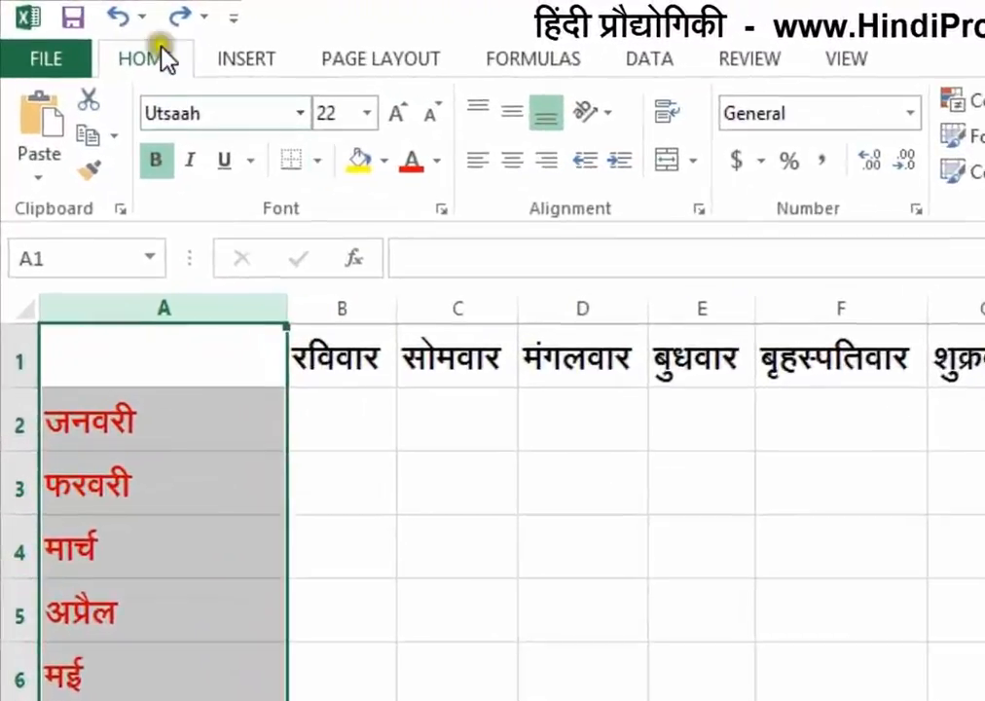
left_click(87, 35)
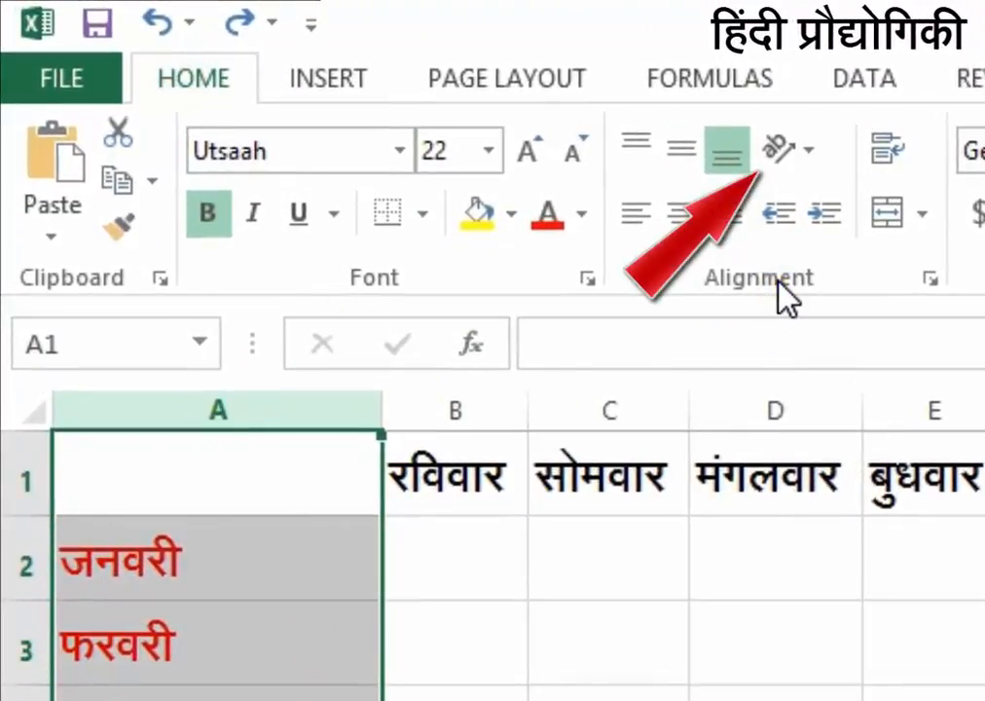
left_click(808, 156)
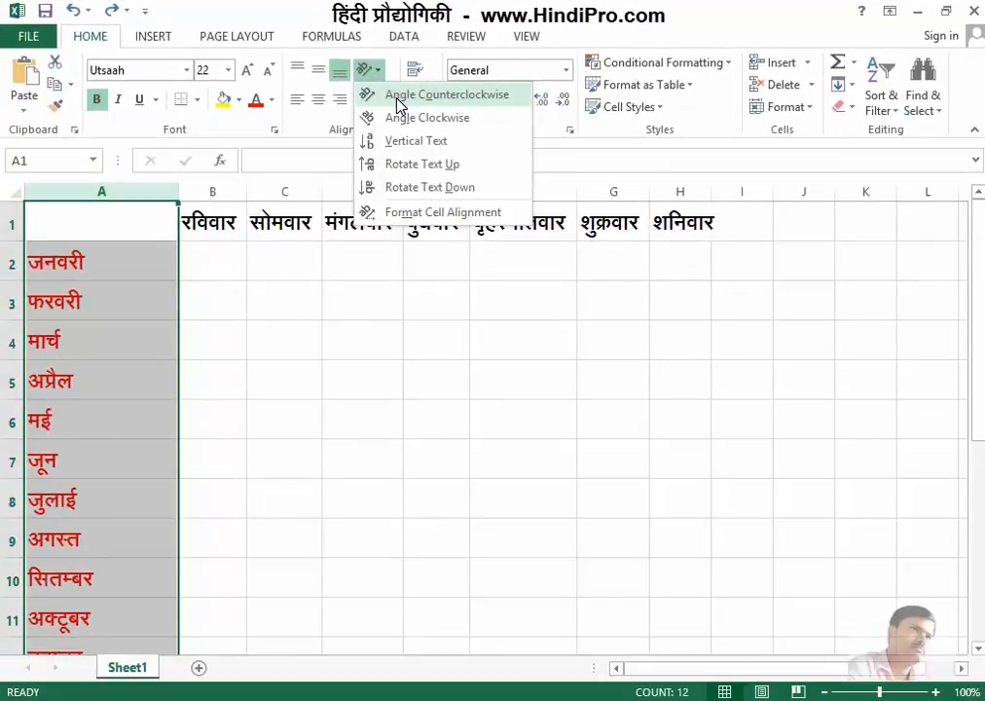
left_click(397, 98)
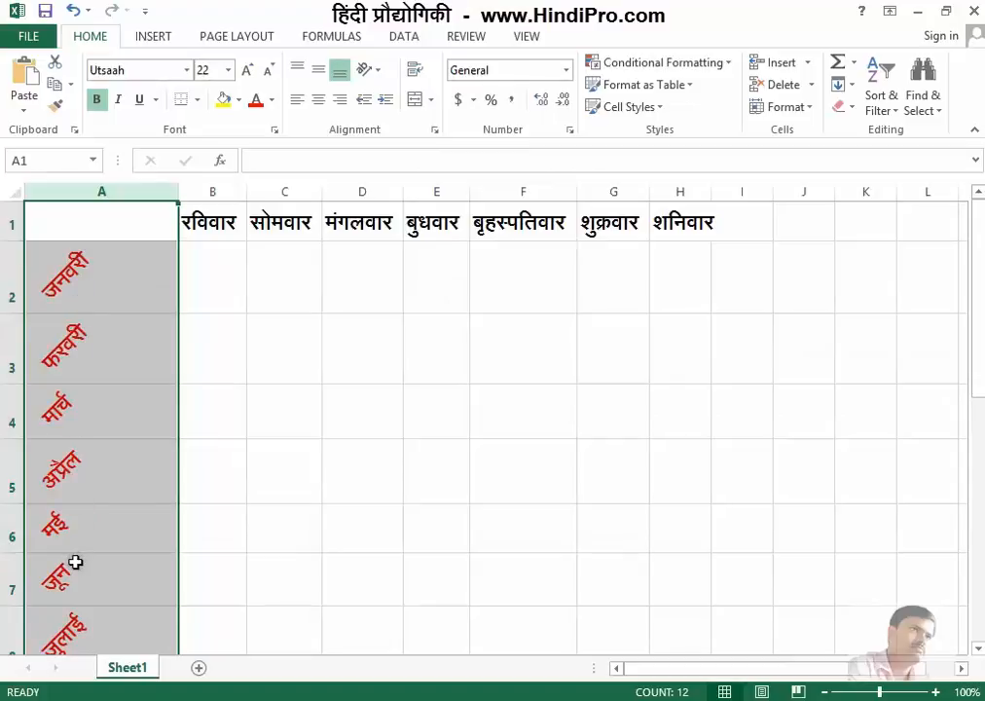
Apply the Angle Clockwise orientation to column A, followed by the Vertical Text orientation.
left_click(367, 70)
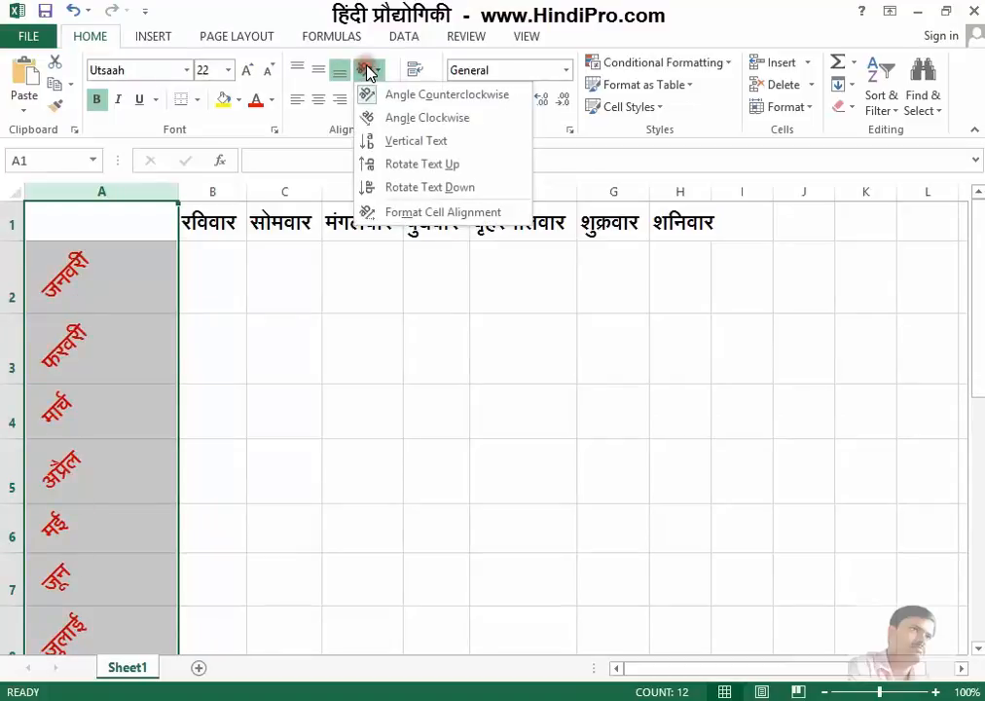
left_click(391, 117)
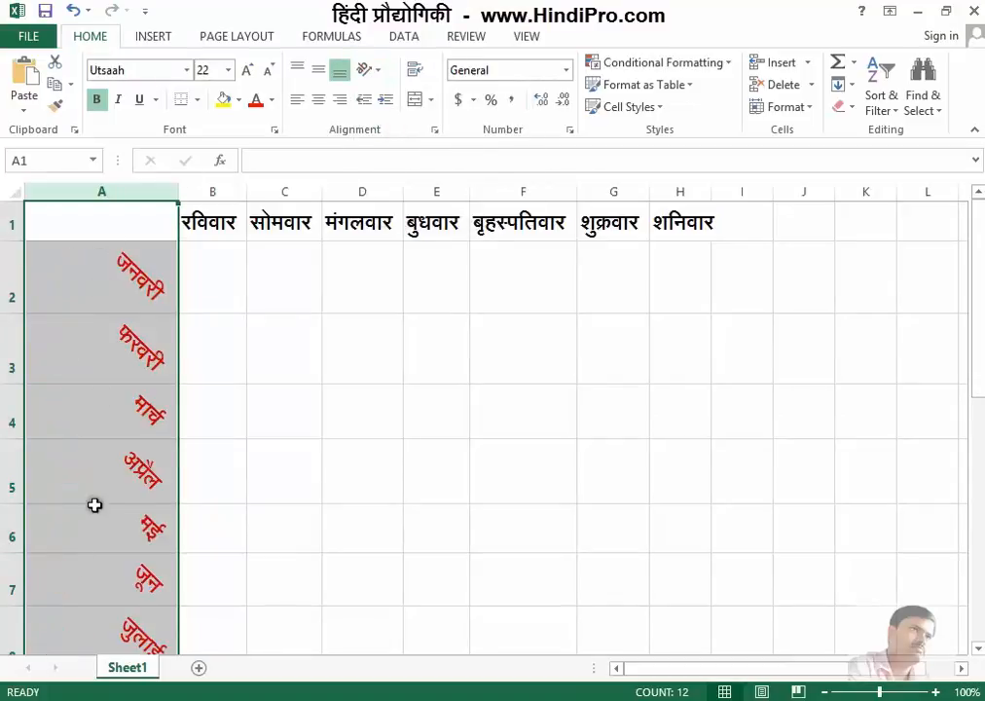
left_click(372, 71)
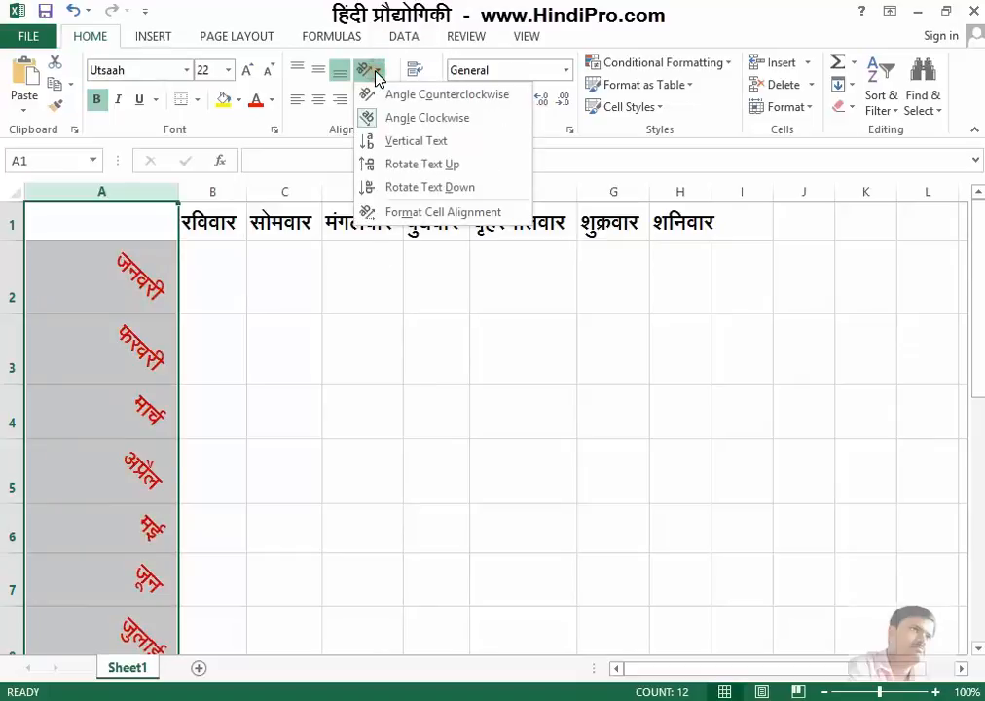
left_click(420, 143)
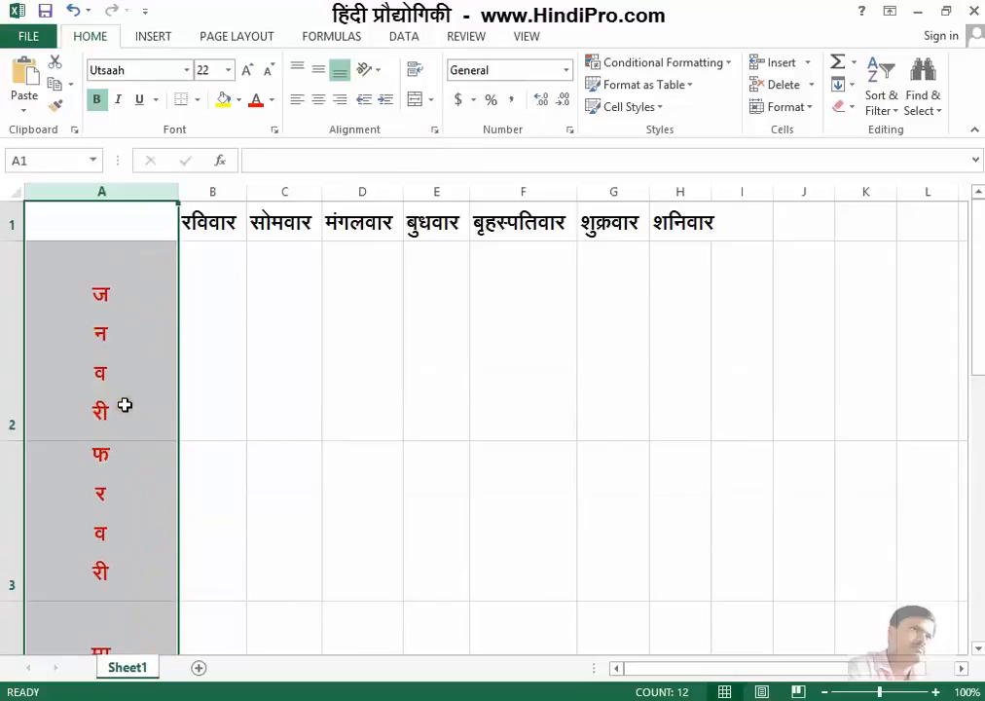
scroll(125, 405, "down", 3)
scroll(126, 405, "up", 3)
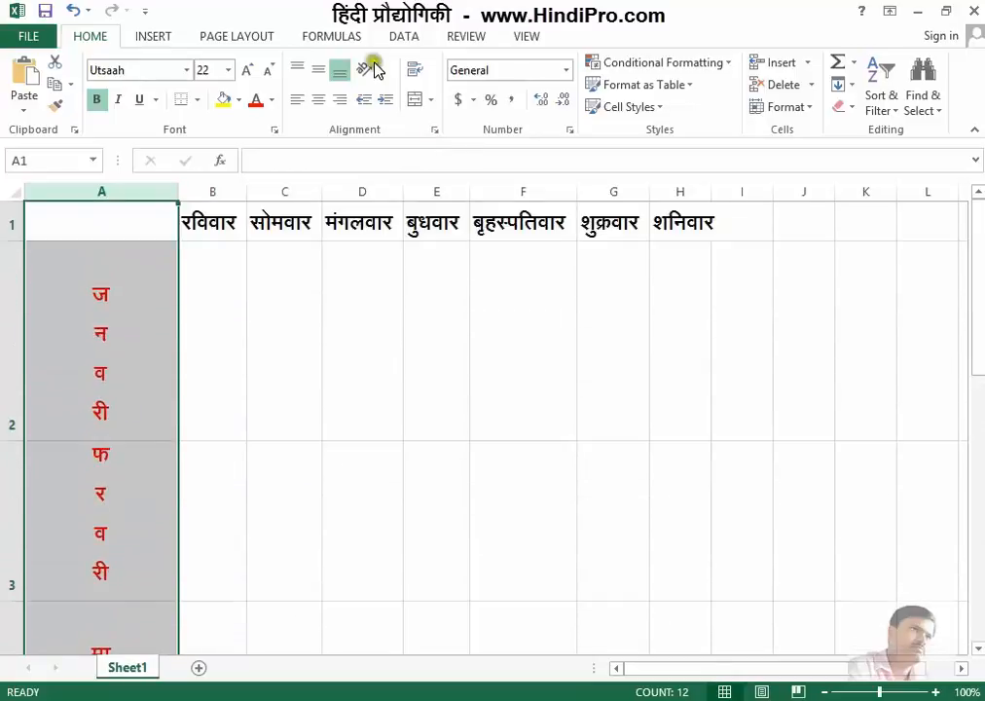
Change the orientation of the month names in column A to Rotate Text Up.
left_click(372, 71)
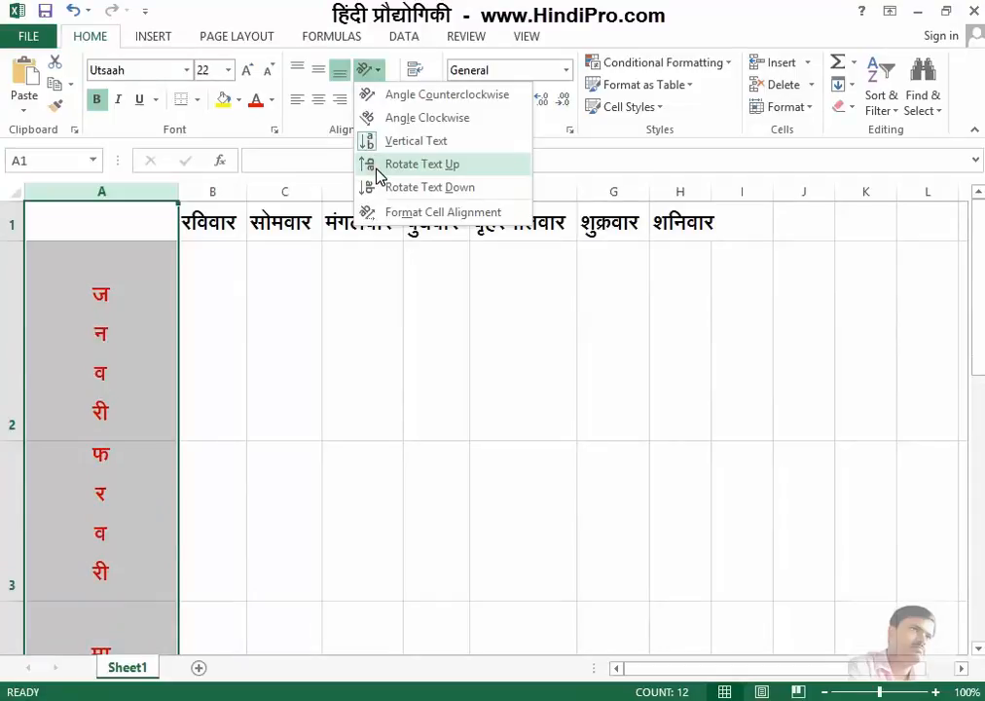
left_click(409, 163)
scroll(98, 415, "down", 2)
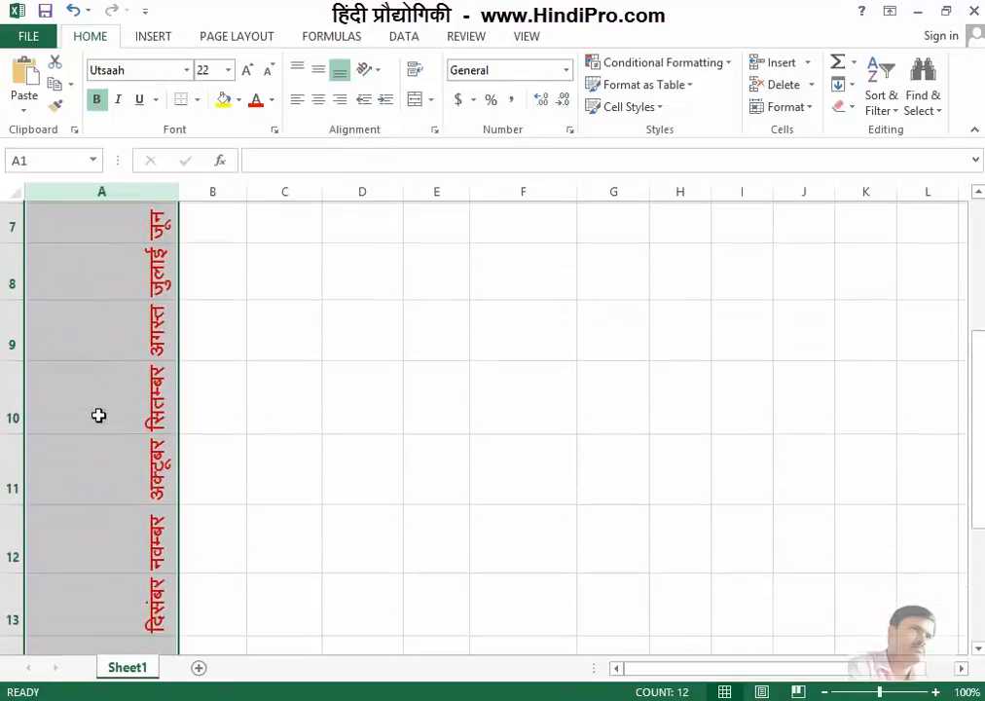
scroll(98, 415, "up", 2)
Change the orientation of the month names in column A to Rotate Text Down.
left_click(370, 70)
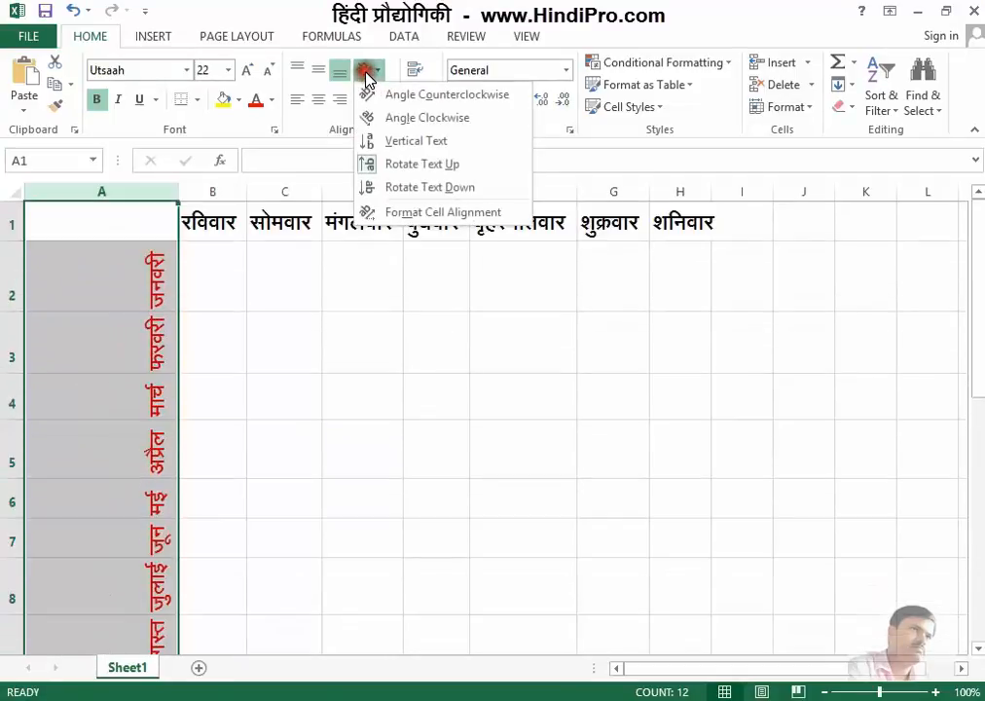
left_click(362, 188)
scroll(95, 265, "down", 5)
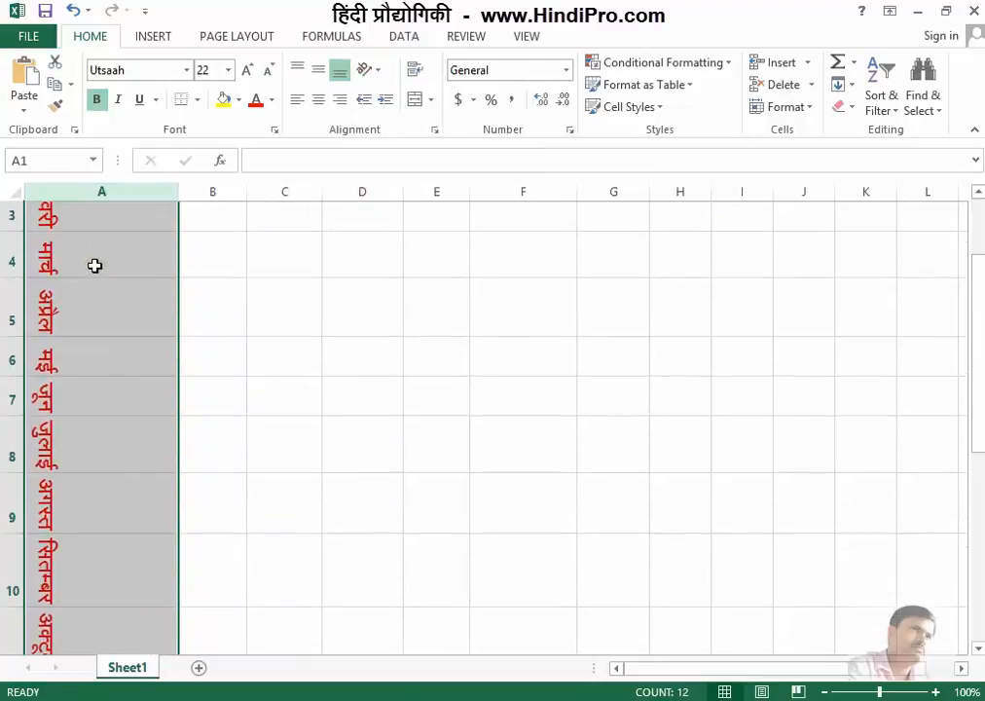
scroll(94, 265, "up", 3)
scroll(95, 265, "up", 2)
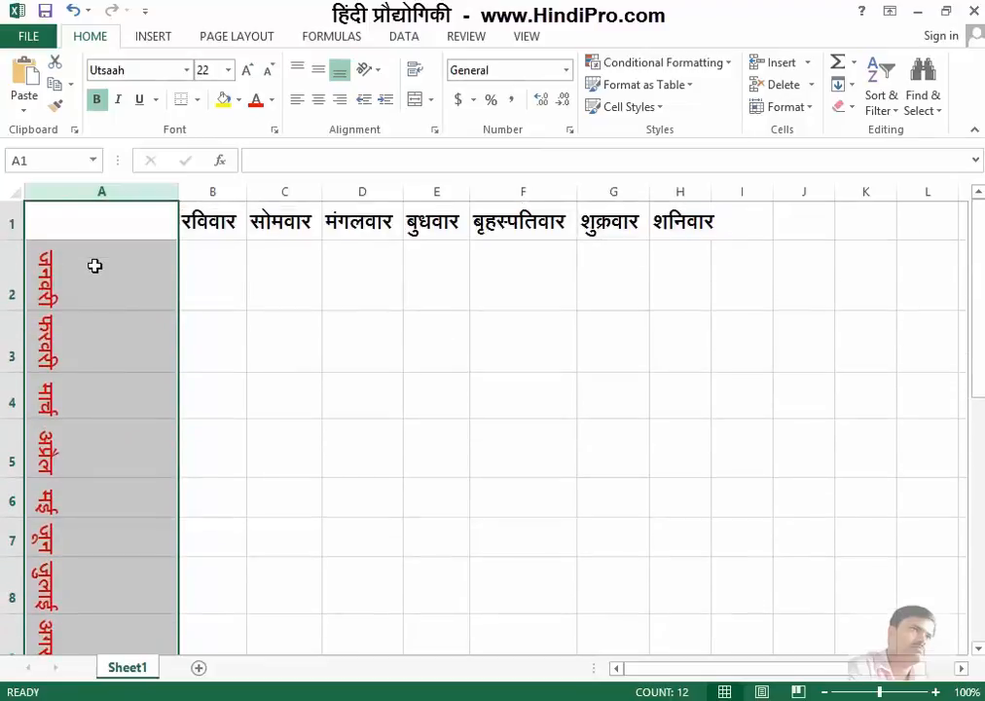
Set column A's text orientation to -45 degrees in the cell alignment settings.
left_click(365, 70)
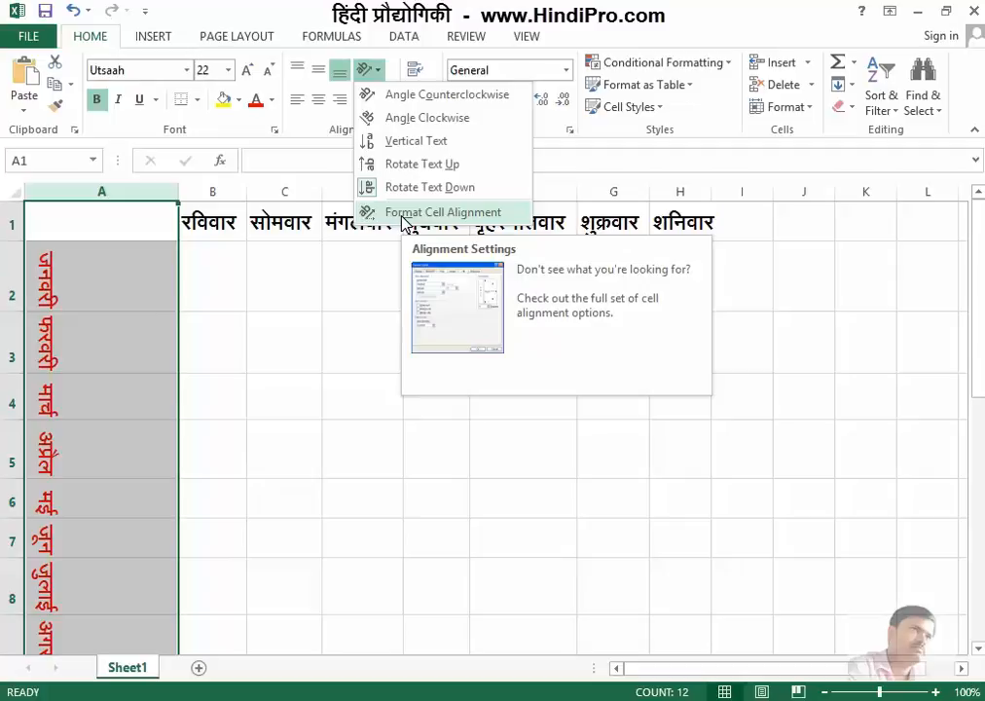
left_click(404, 214)
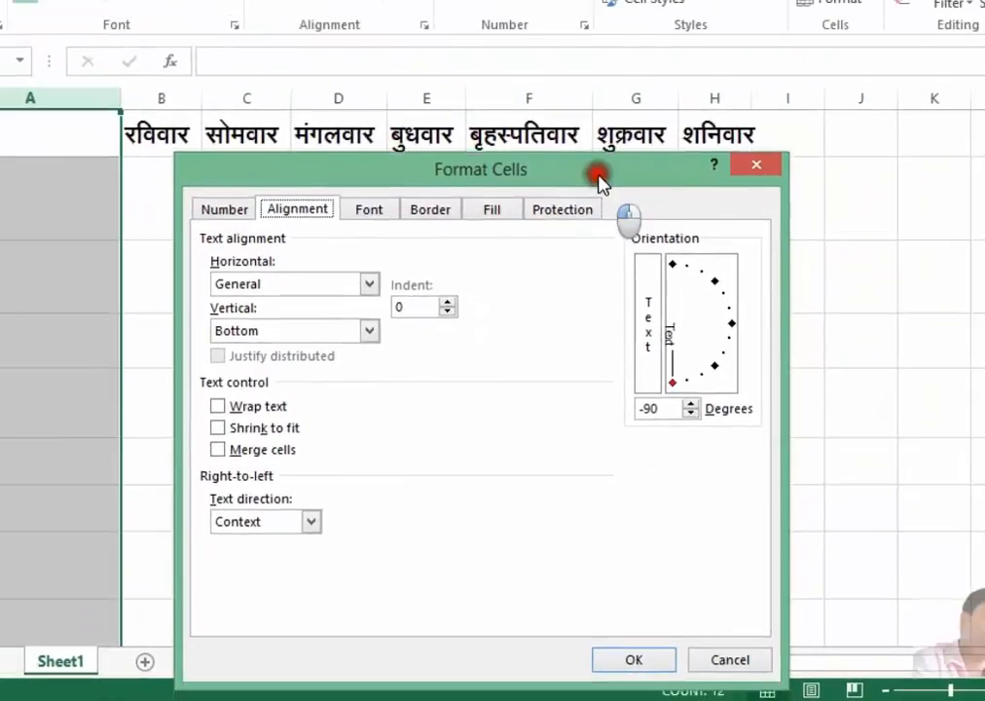
left_click_drag(631, 48, 623, 0)
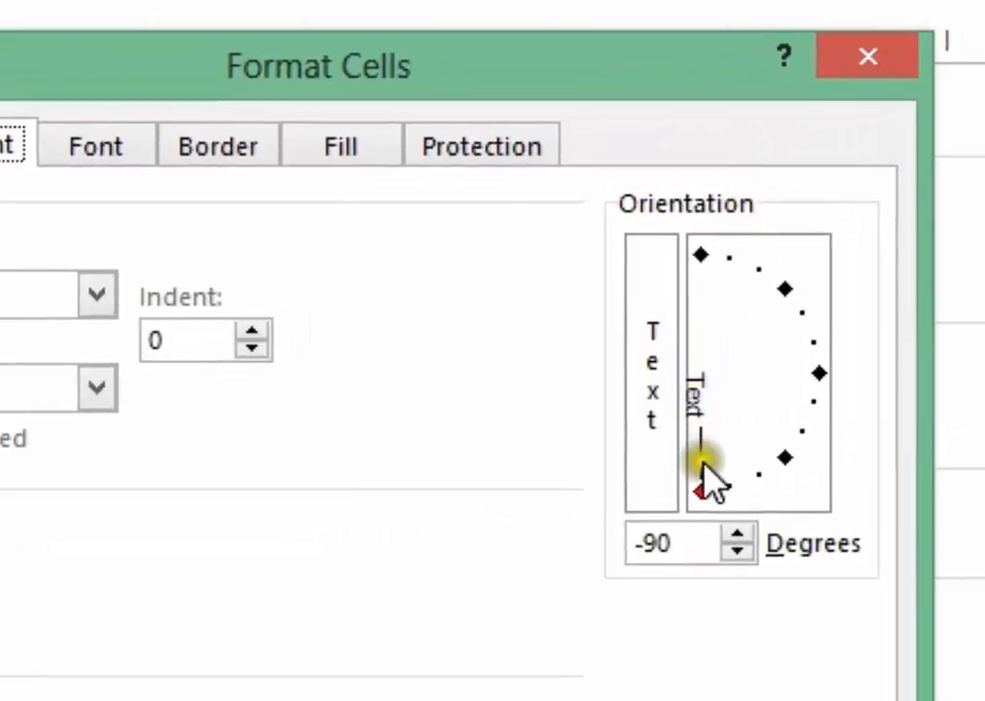
left_click_drag(704, 463, 813, 402)
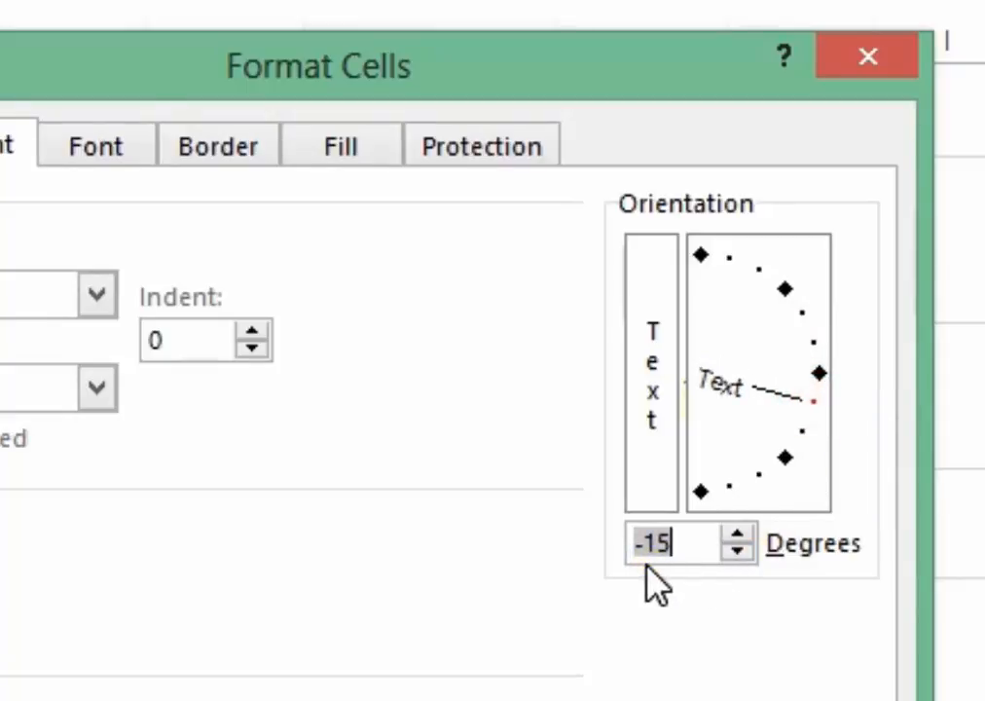
left_click(797, 399)
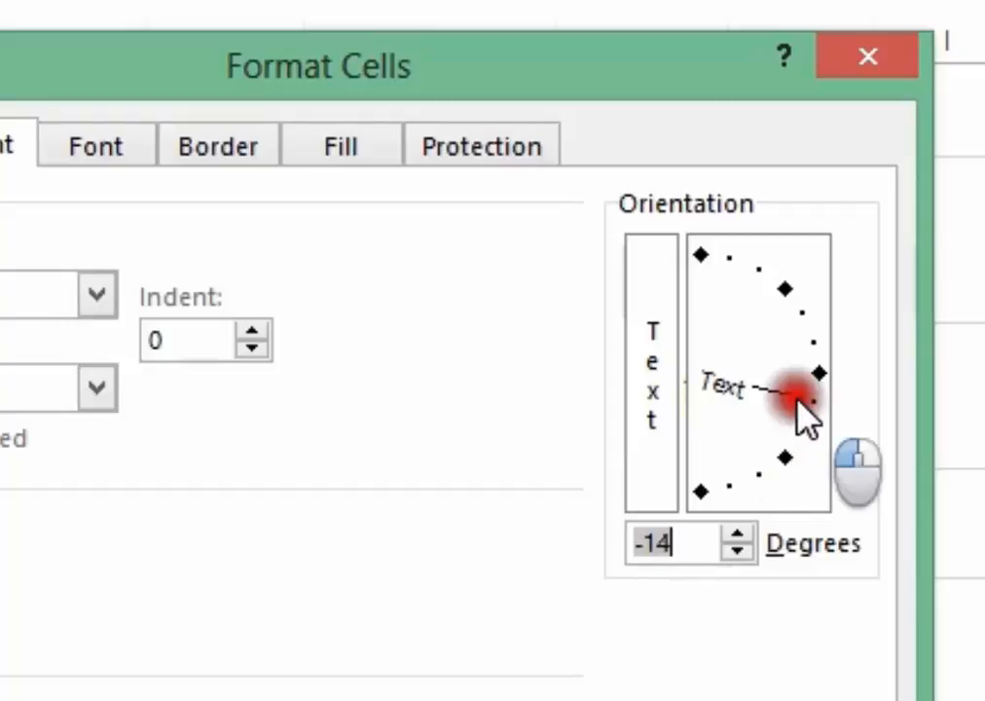
left_click_drag(797, 399, 796, 470)
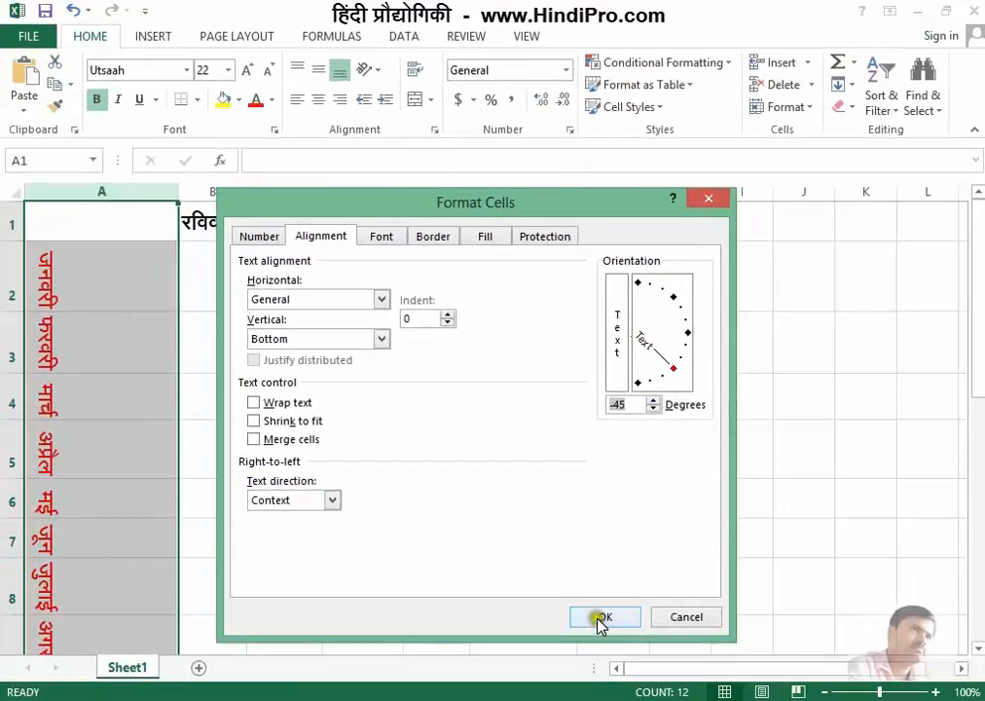
left_click(597, 700)
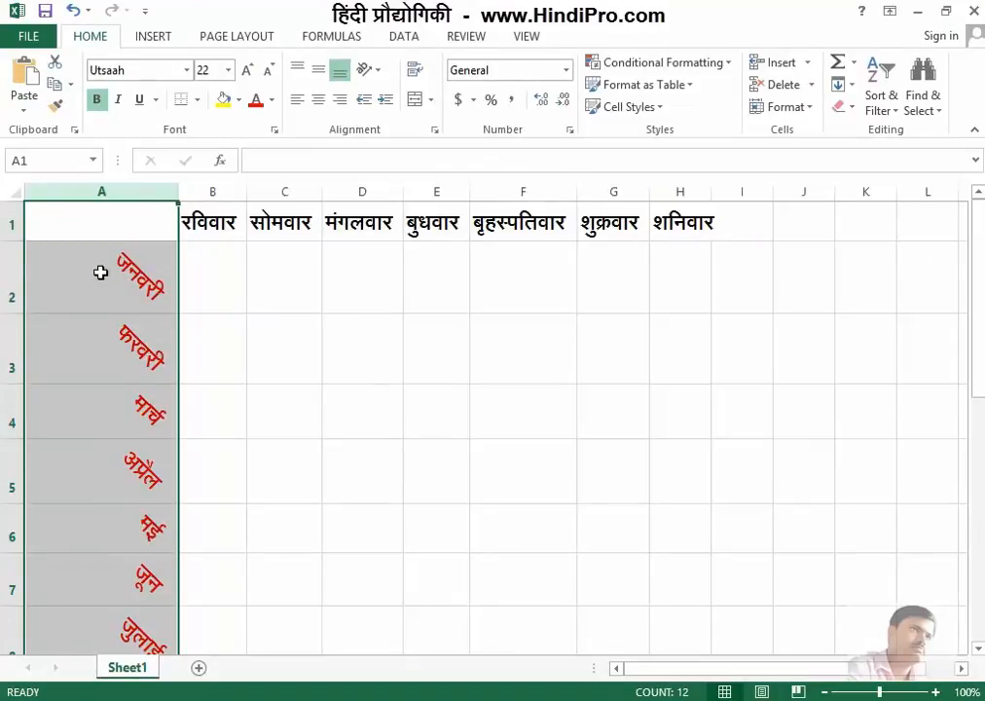
Set a custom text orientation of -55 degrees for column A in the cell alignment settings.
left_click(373, 72)
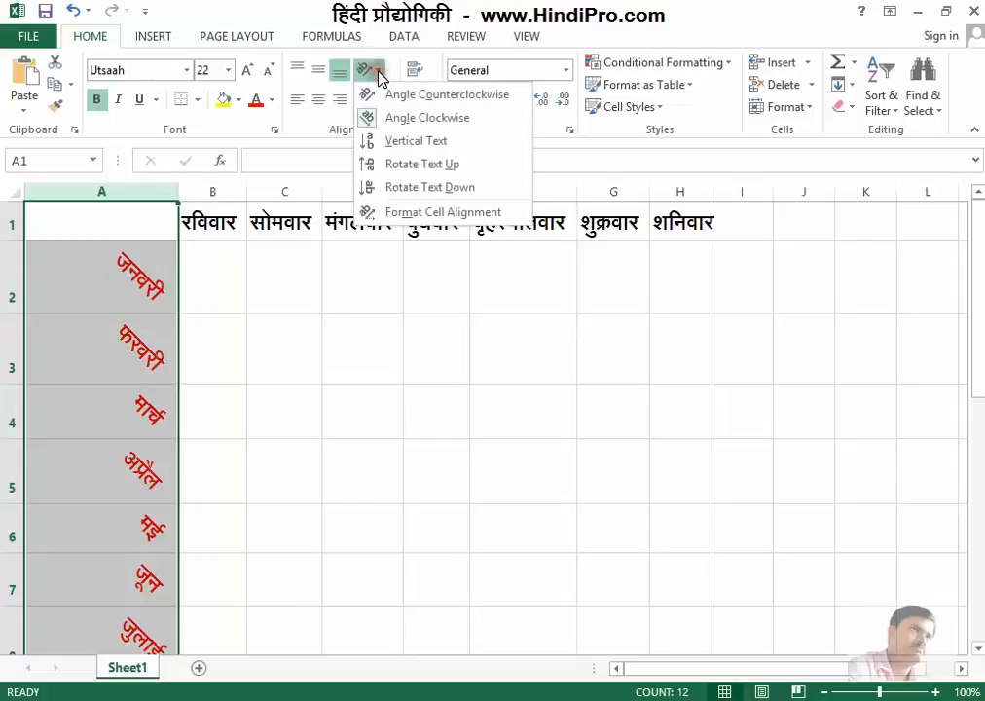
left_click(398, 214)
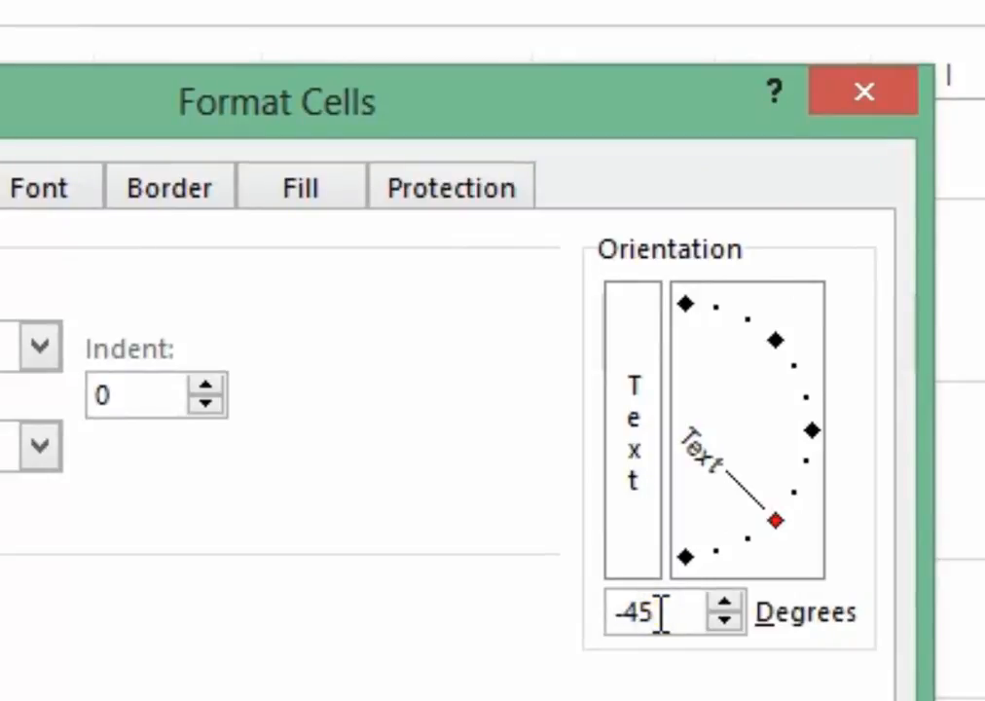
left_click_drag(657, 611, 507, 615)
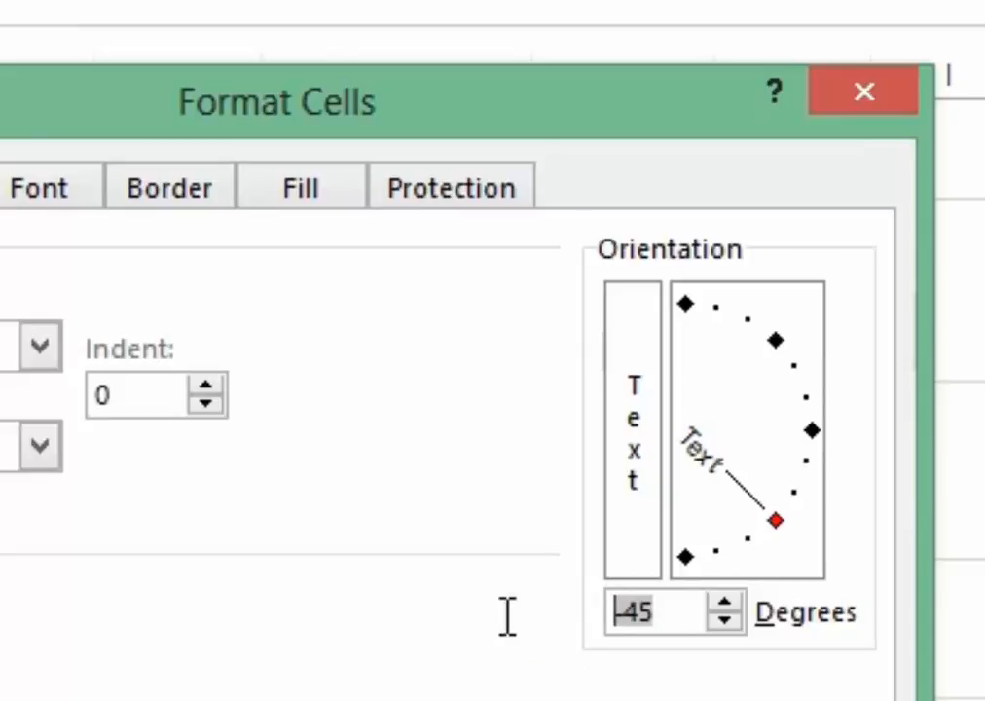
type("-")
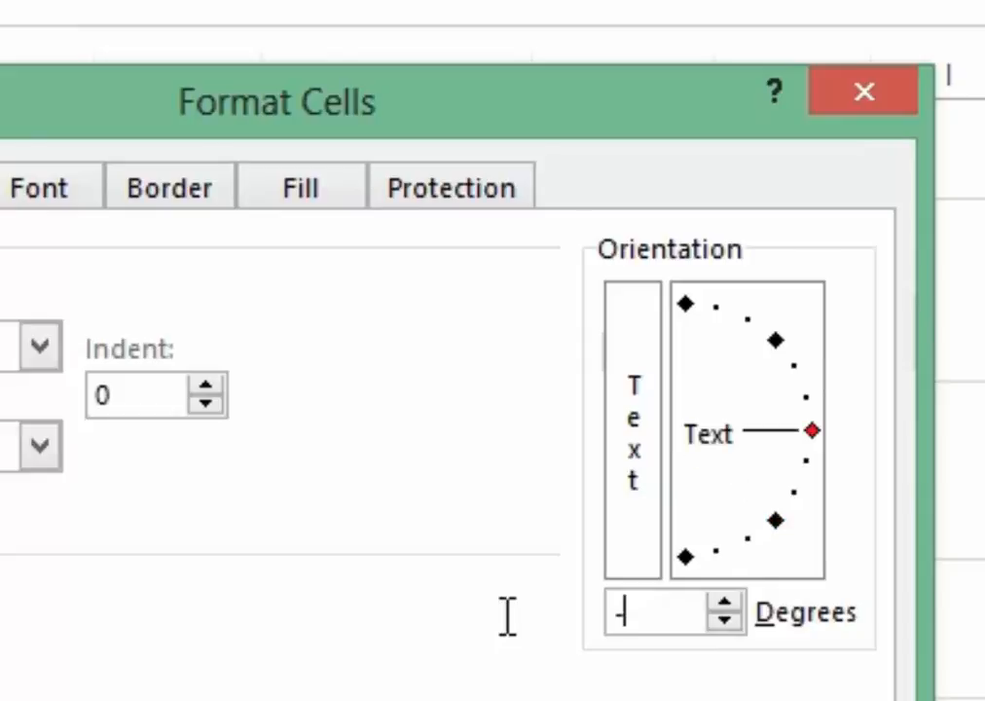
type("55")
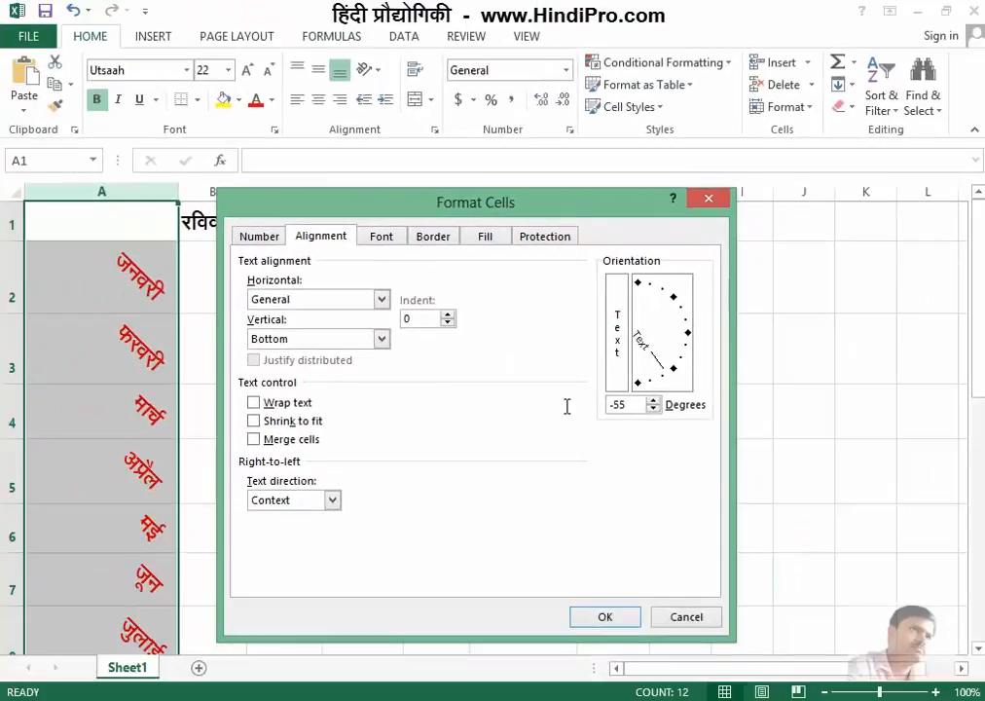
left_click(623, 623)
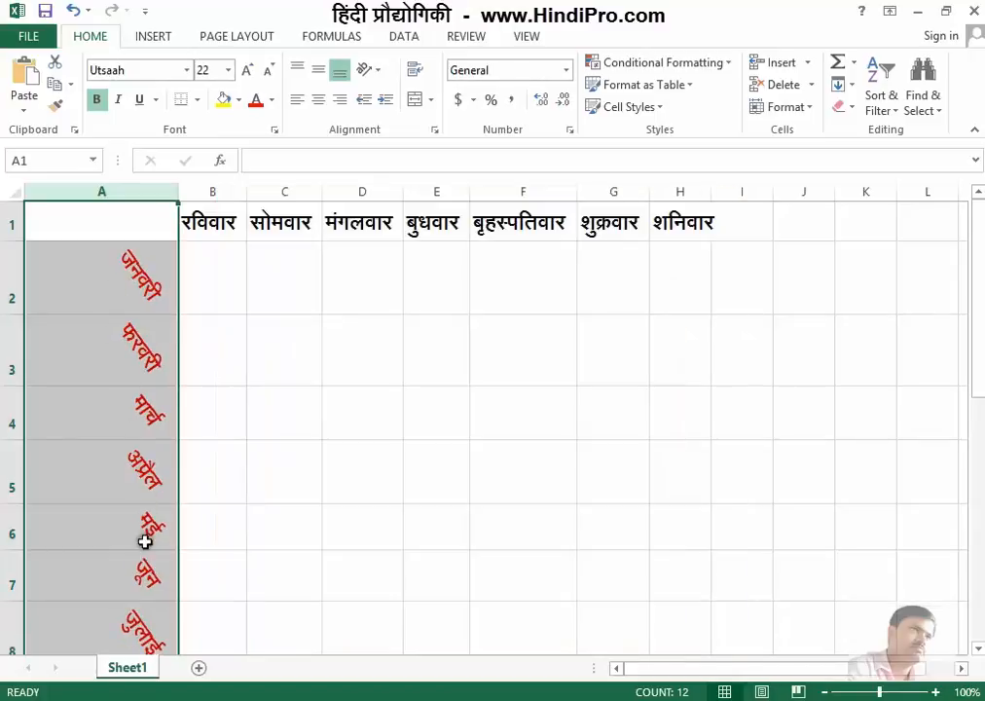
Apply the Angle Counterclockwise orientation only to cell A3, फरवरी.
left_click(145, 448)
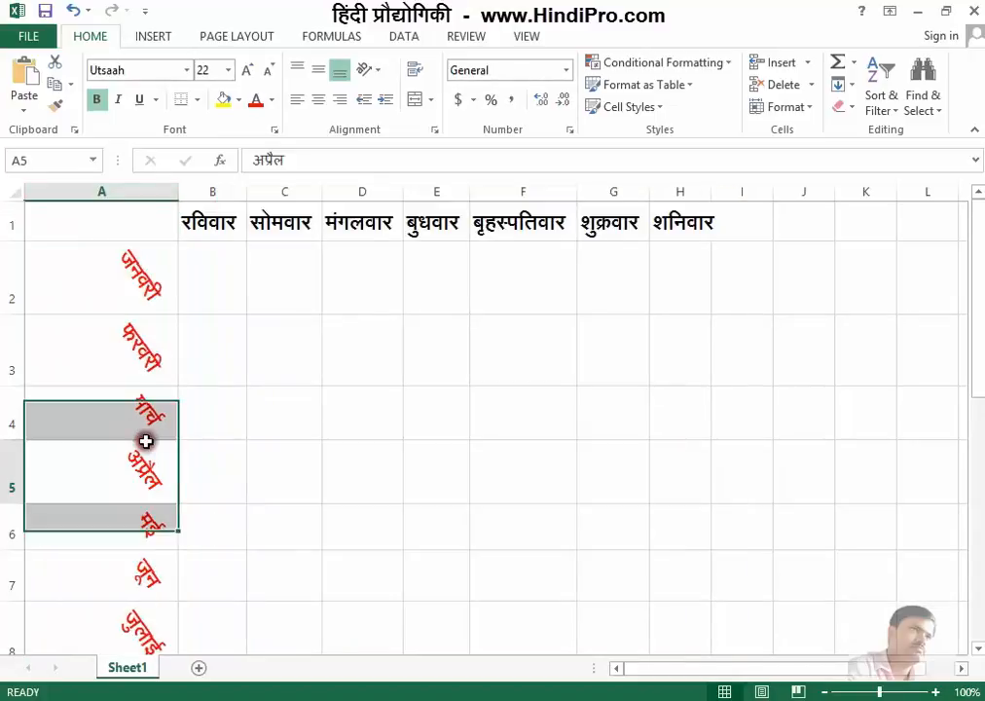
left_click(149, 347)
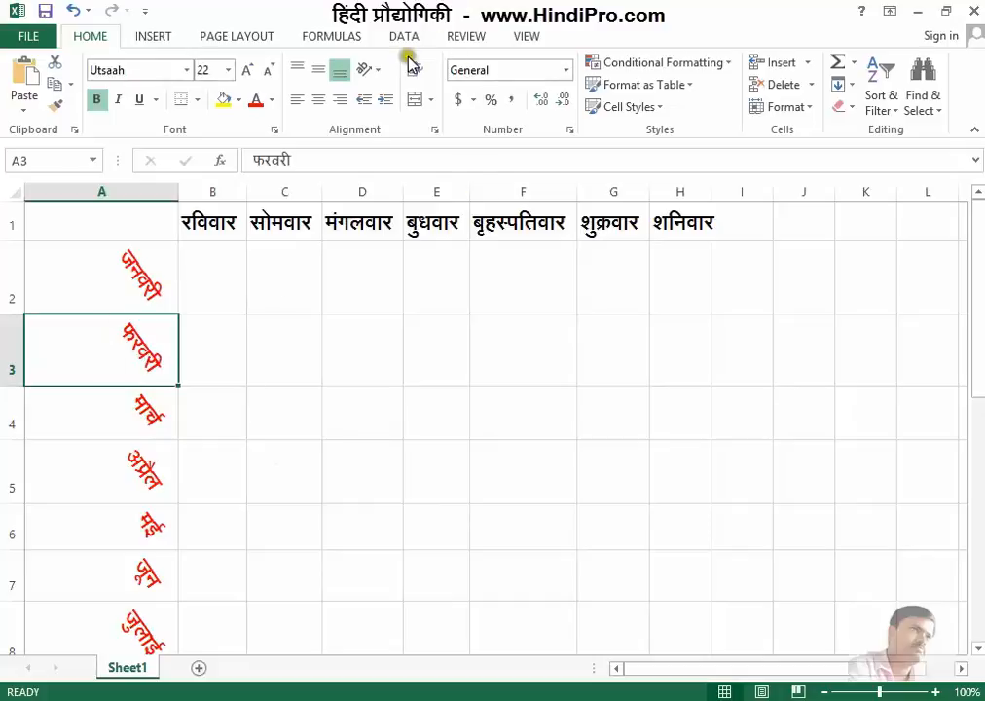
left_click(381, 70)
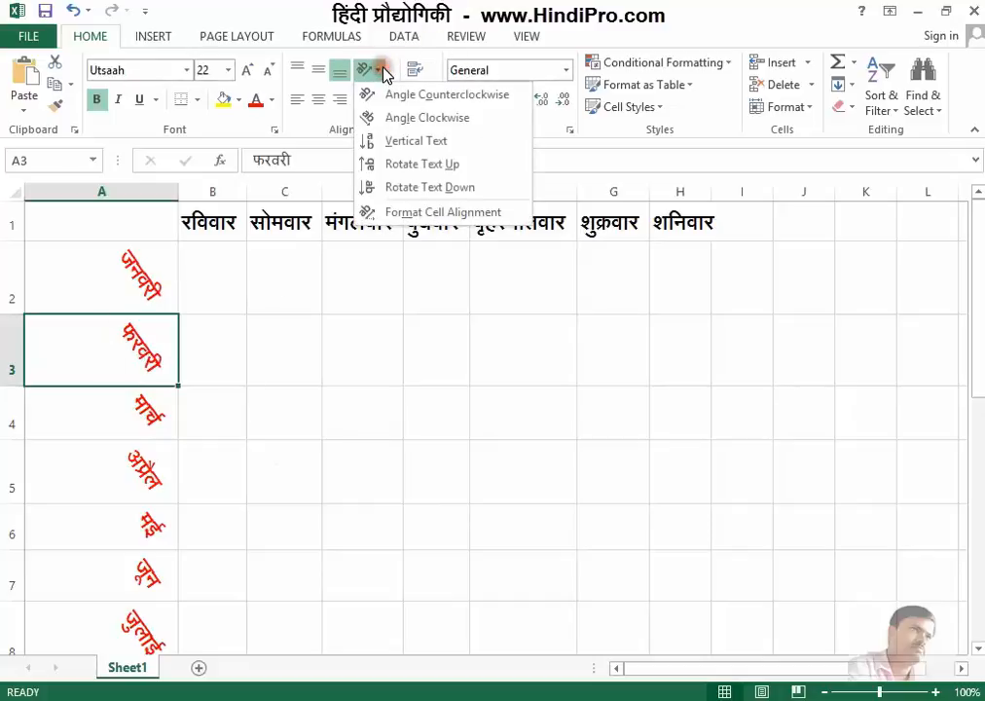
left_click(419, 143)
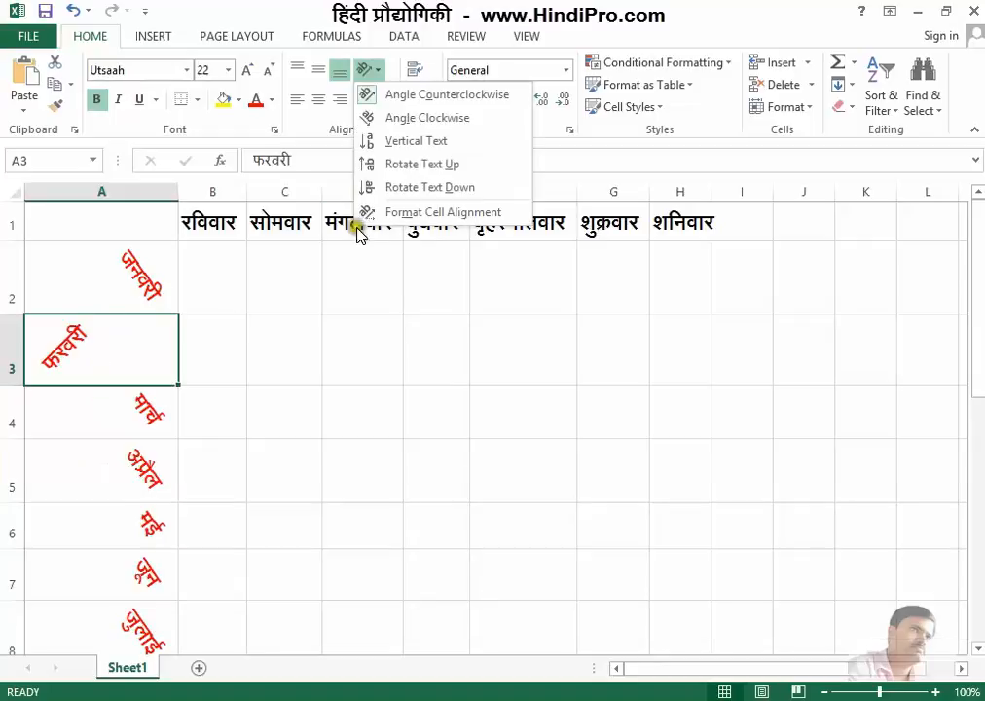
left_click(417, 214)
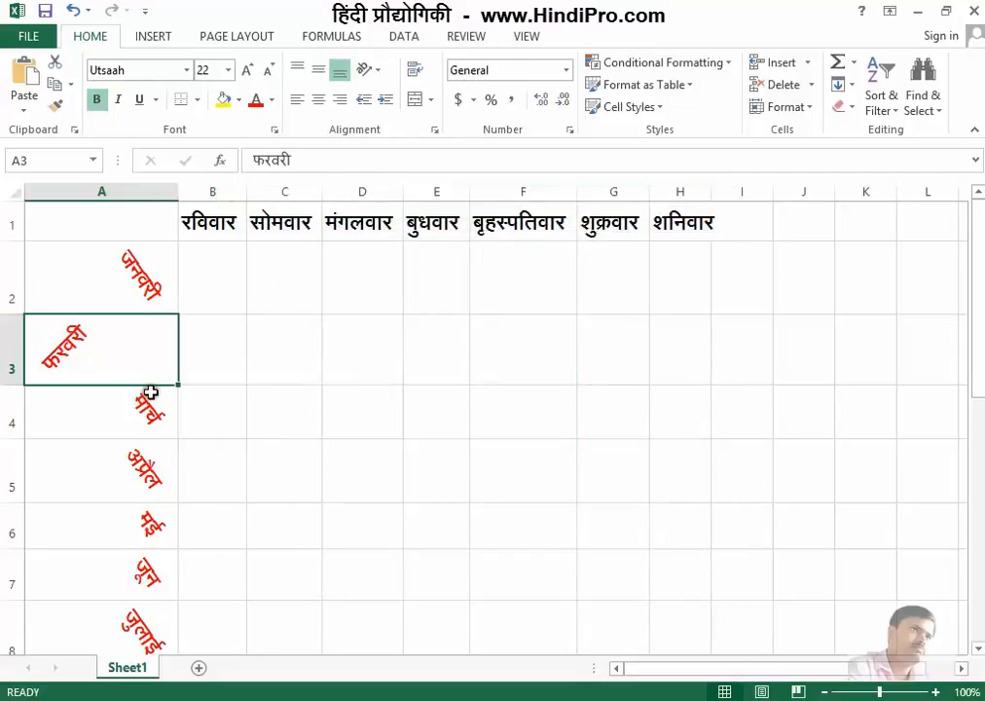
left_click(131, 349)
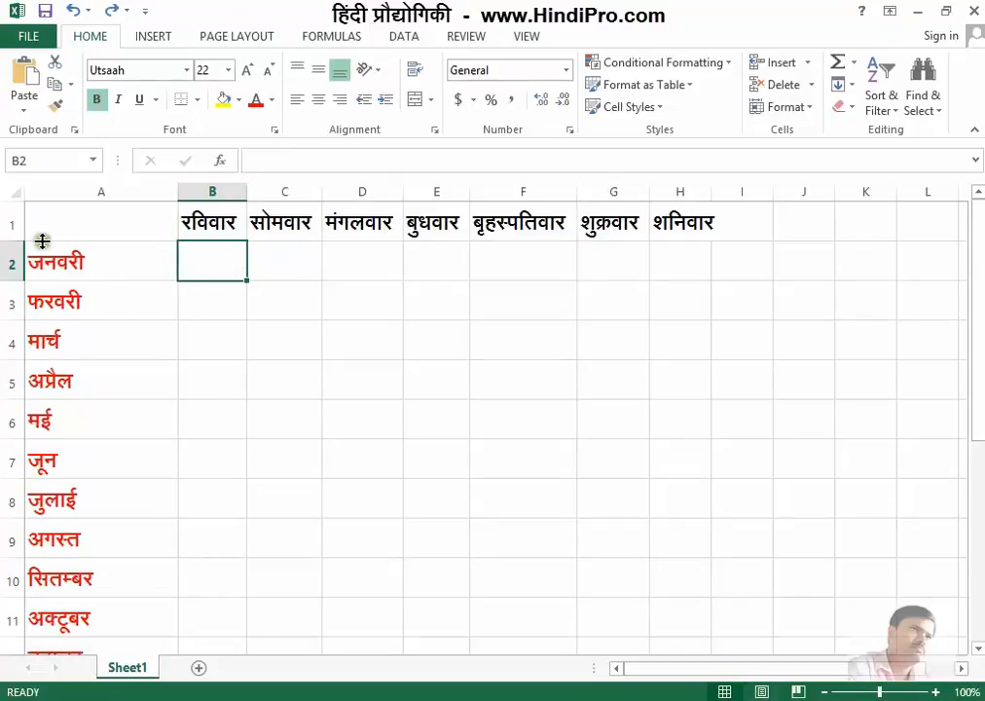
Apply the Angle Counterclockwise orientation to the weekday headings in row 1.
left_click(8, 226)
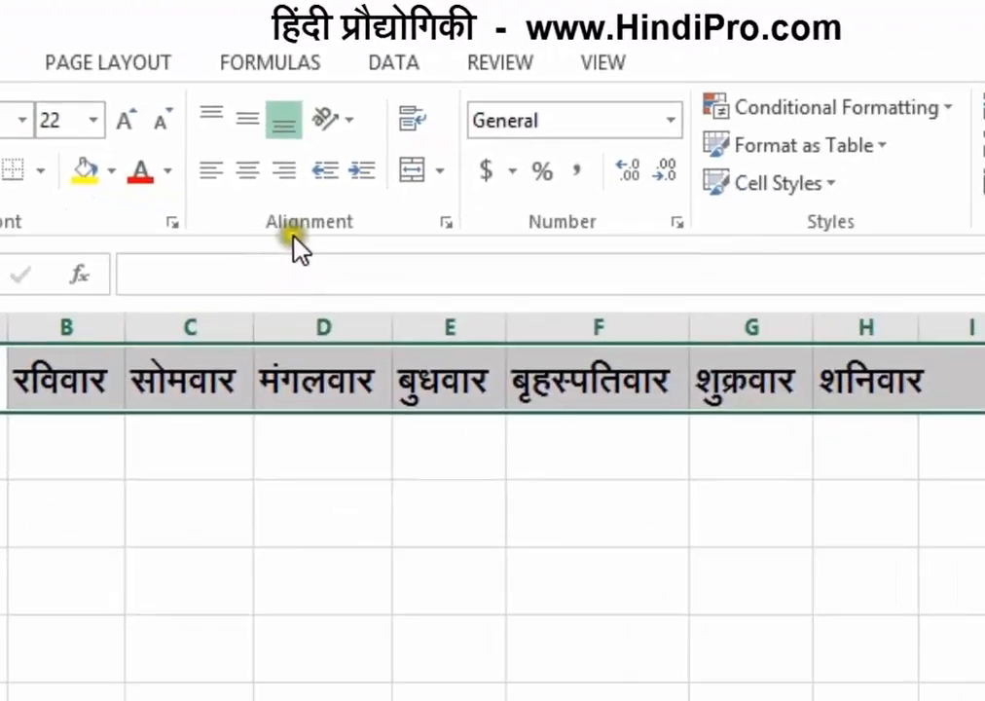
left_click(348, 119)
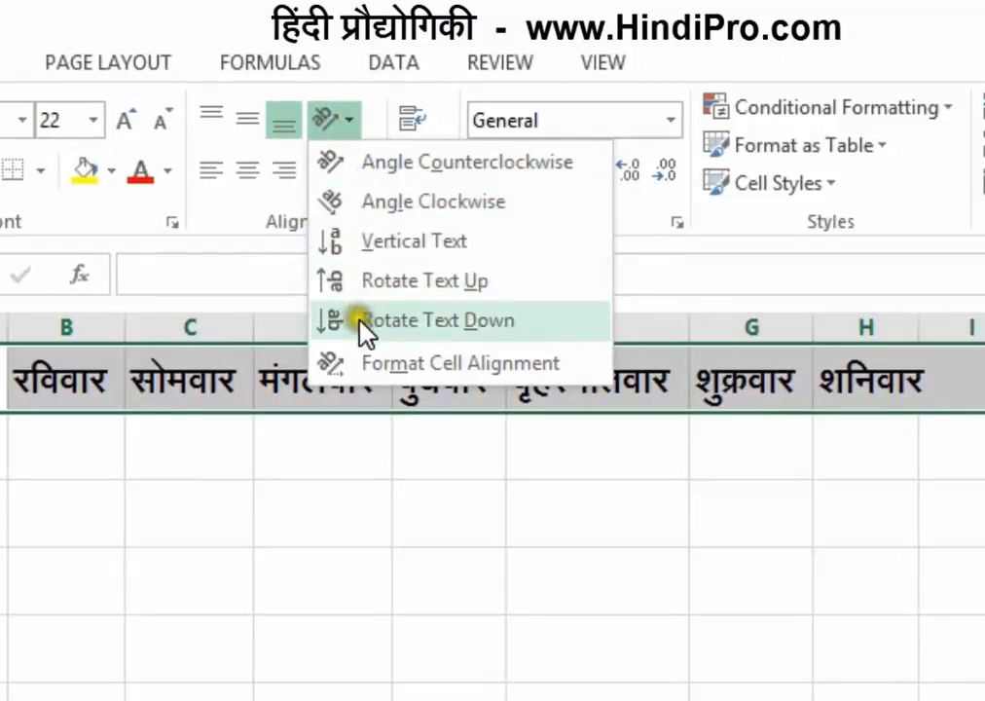
left_click(359, 167)
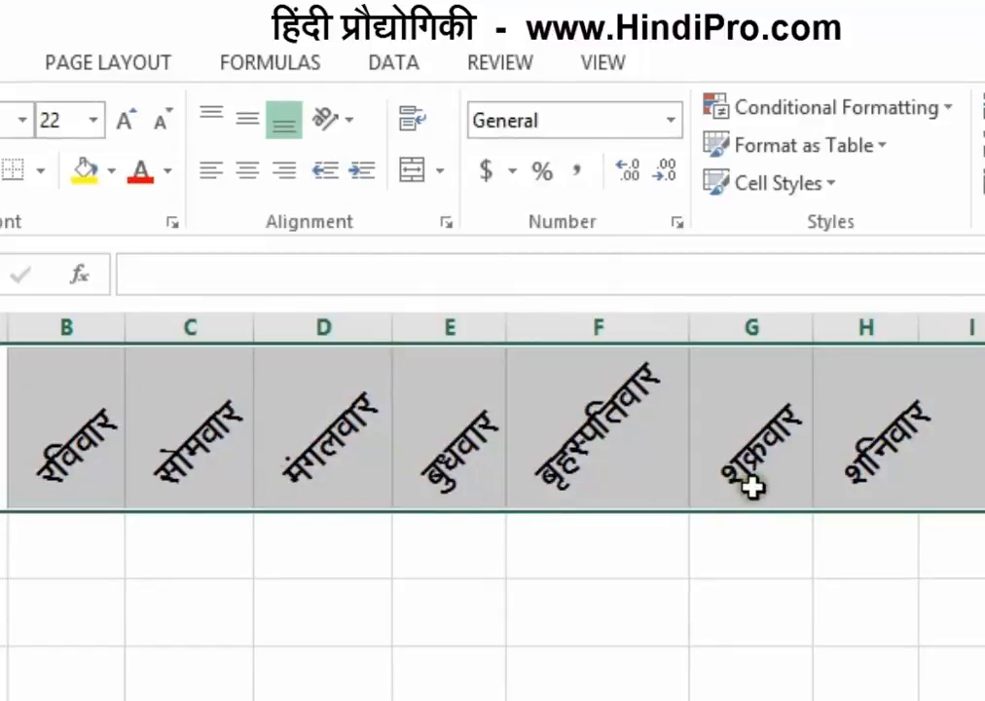
left_click(87, 447)
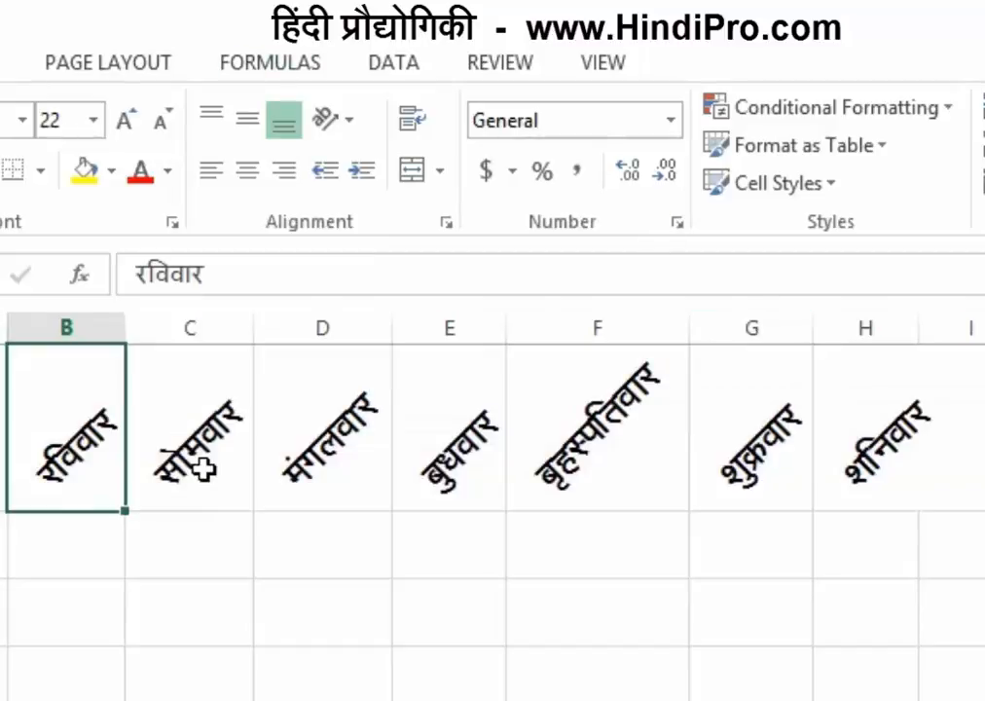
Change the orientation of only cell C1, सोमवार, to Vertical Text.
left_click(201, 469)
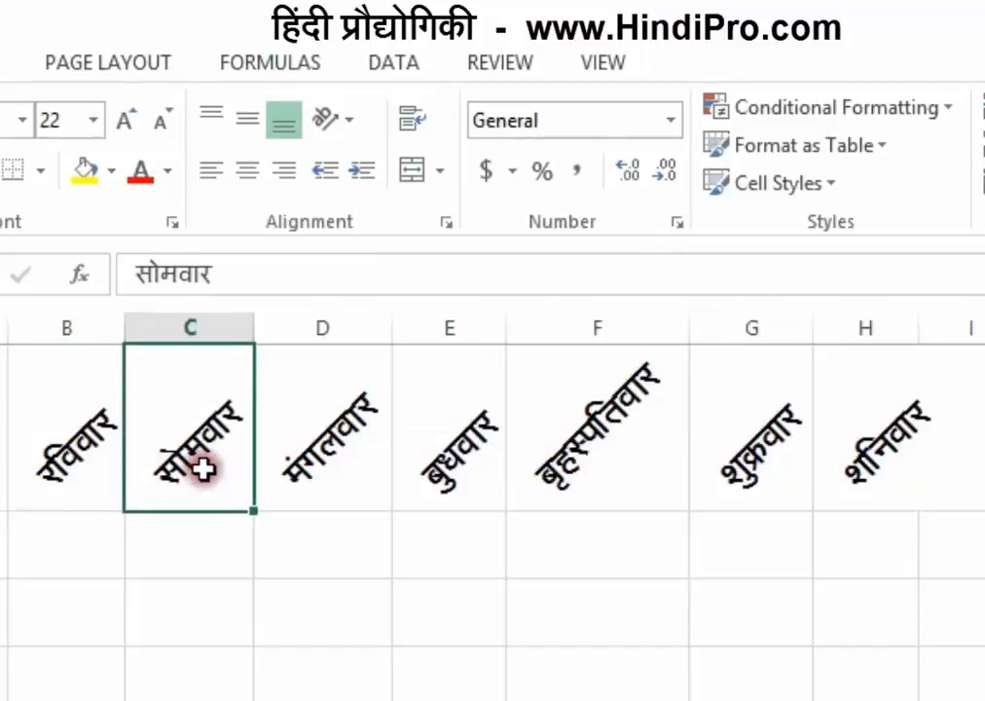
left_click(348, 115)
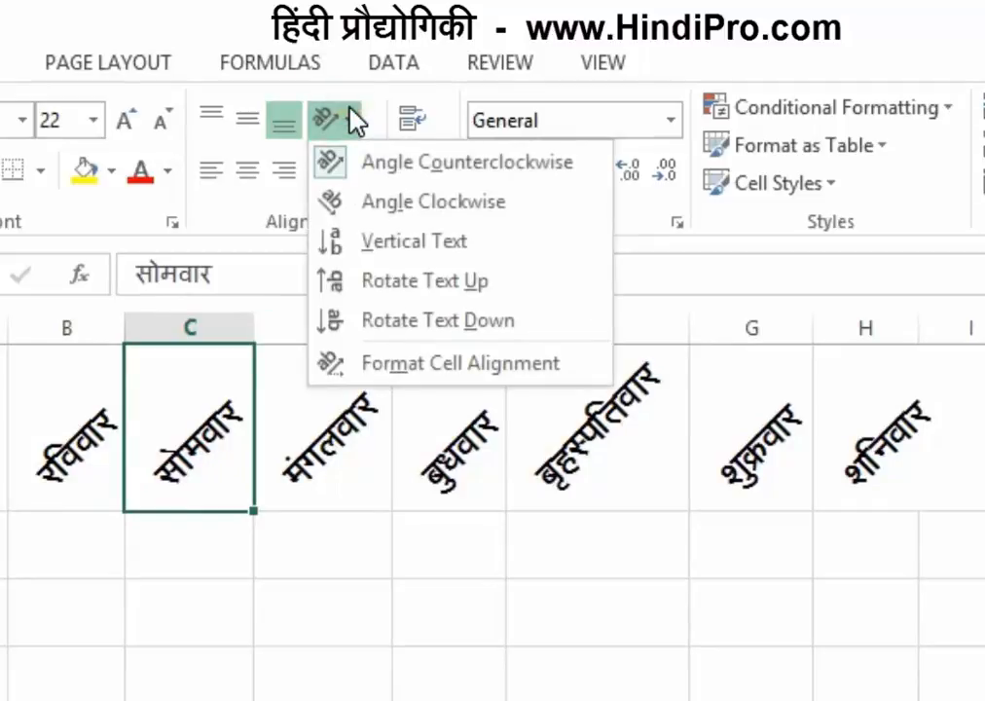
left_click(363, 245)
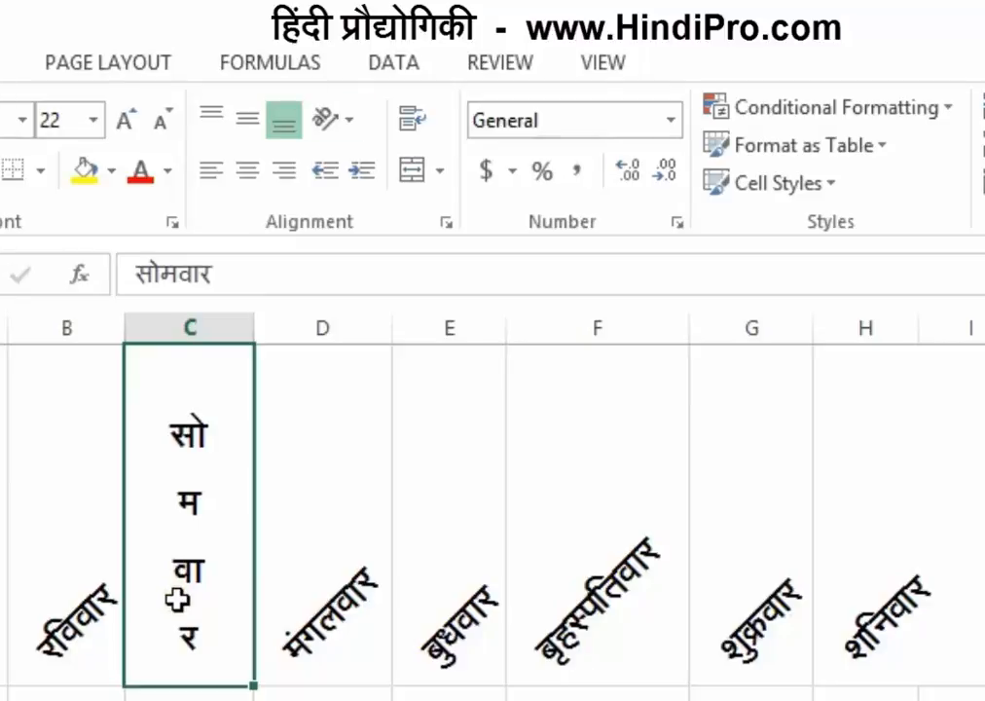
Set a custom text orientation of -70 degrees for cell C1 in the cell alignment settings.
left_click(309, 138)
left_click(330, 119)
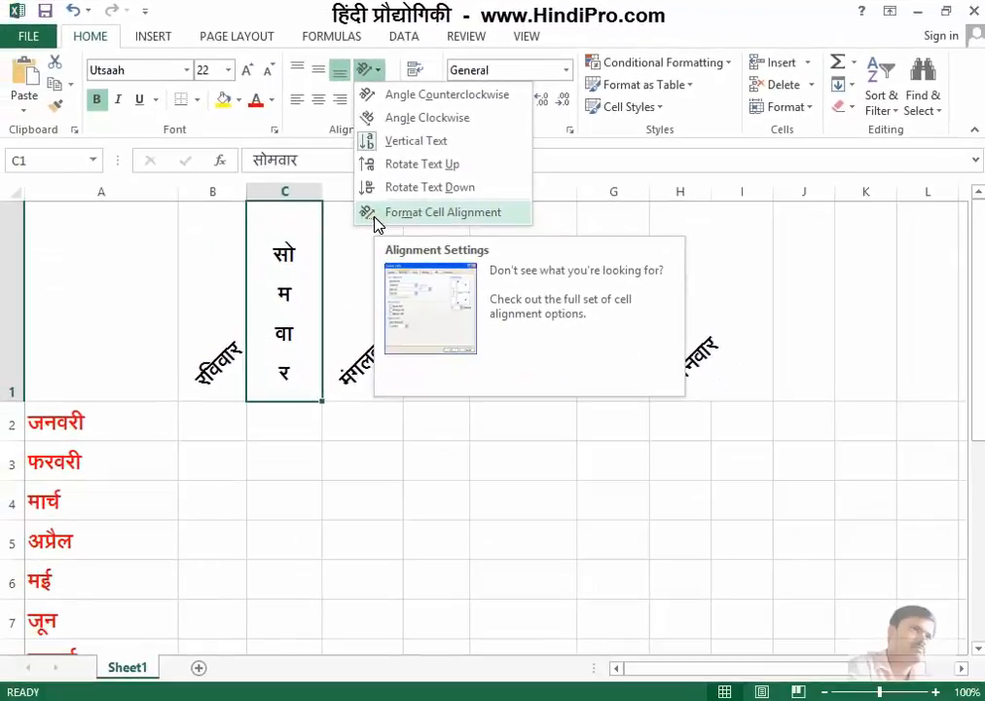
left_click(442, 212)
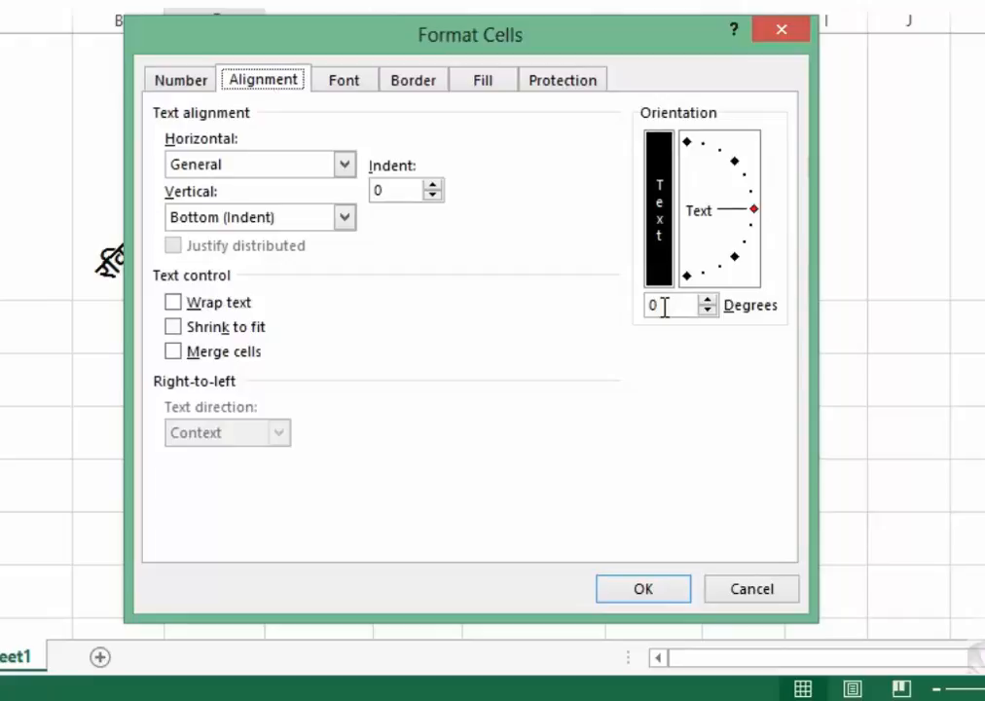
left_click_drag(669, 306, 564, 308)
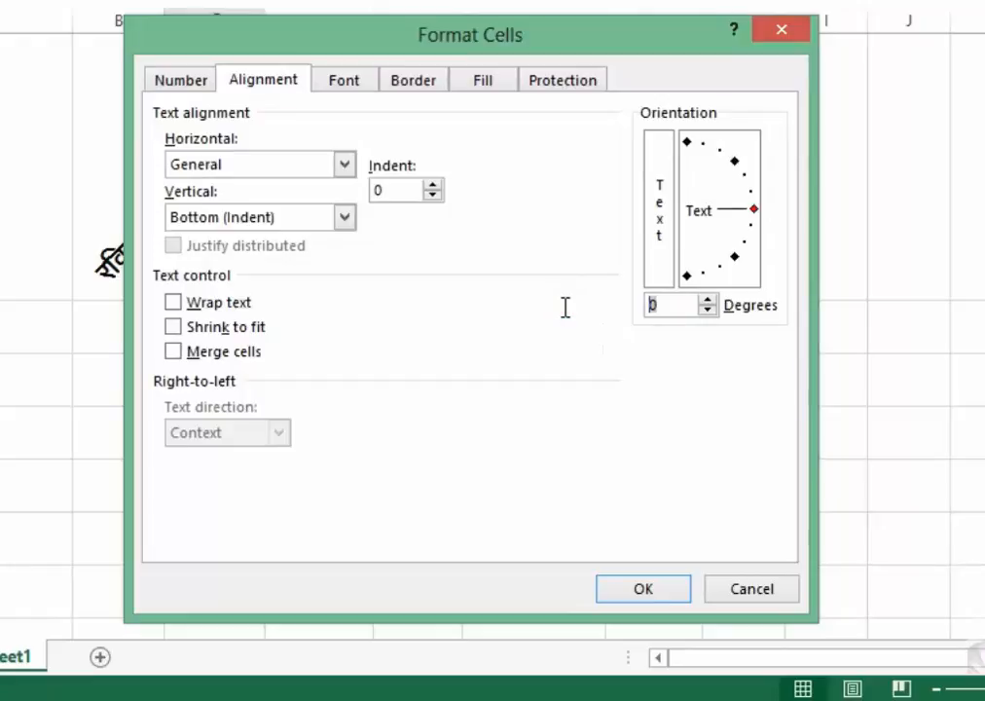
type("-70")
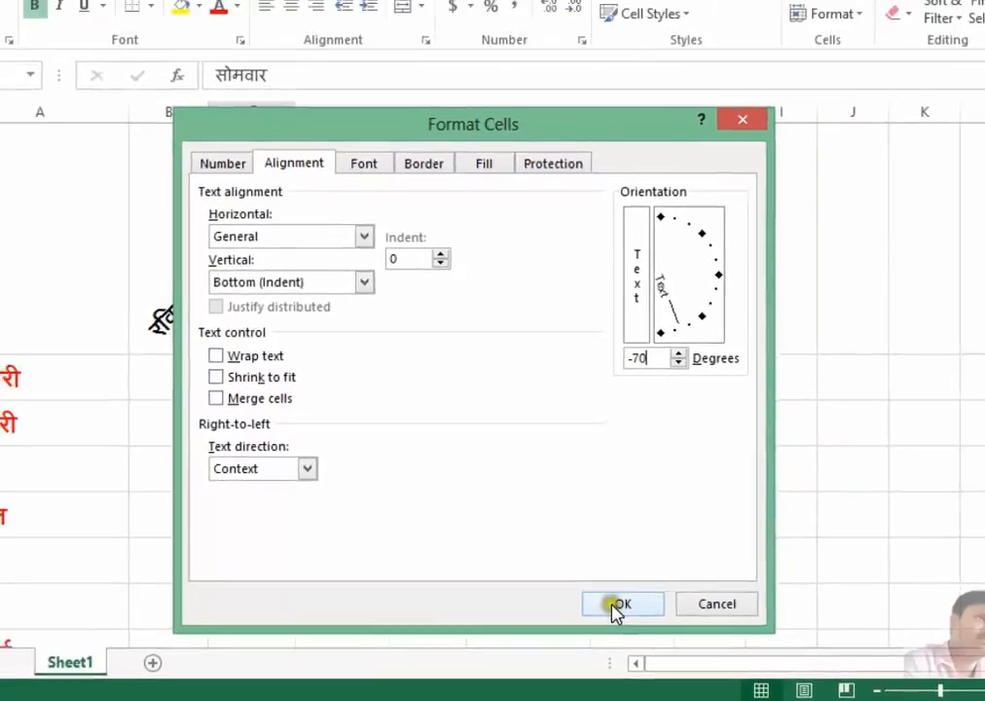
left_click(637, 591)
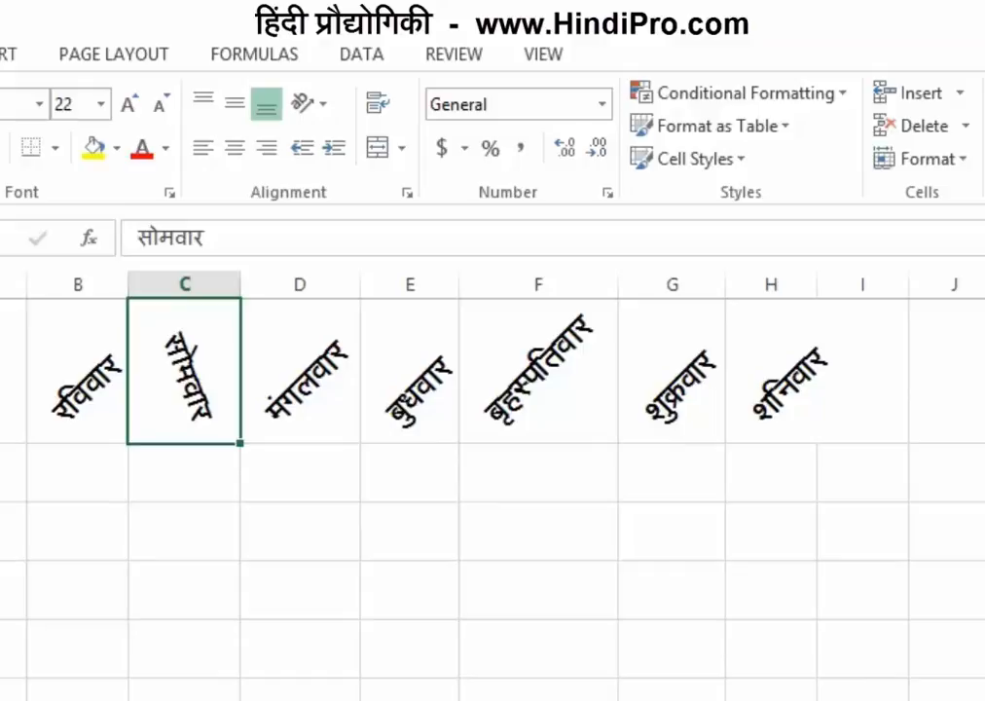
Set the text orientation of all of row 1 to -70 degrees in the cell alignment settings.
left_click(12, 263)
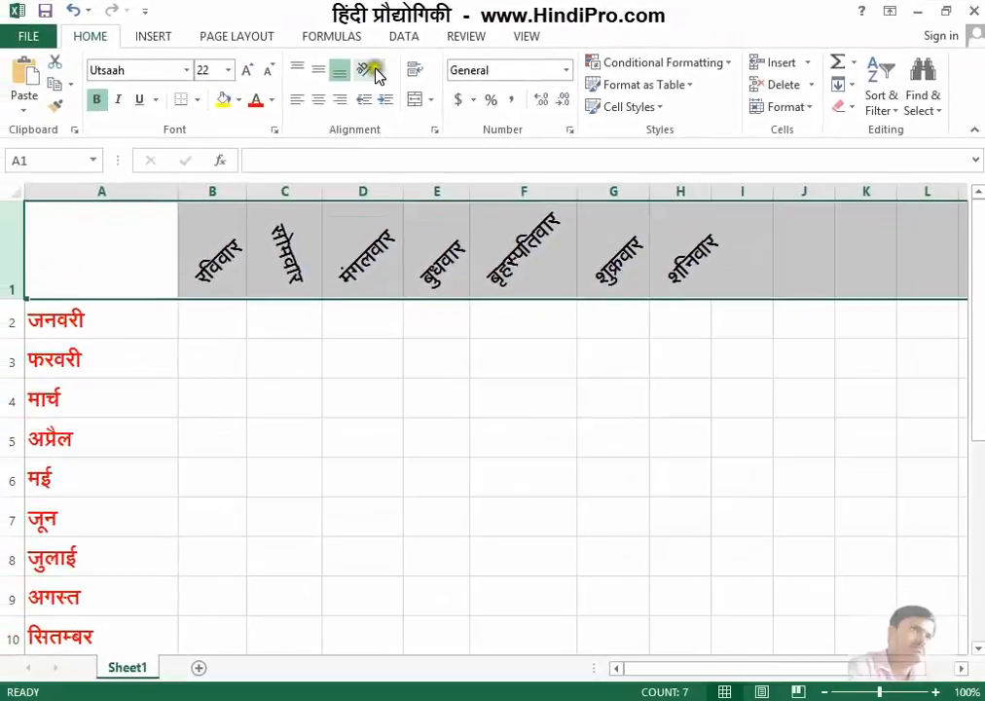
left_click(375, 72)
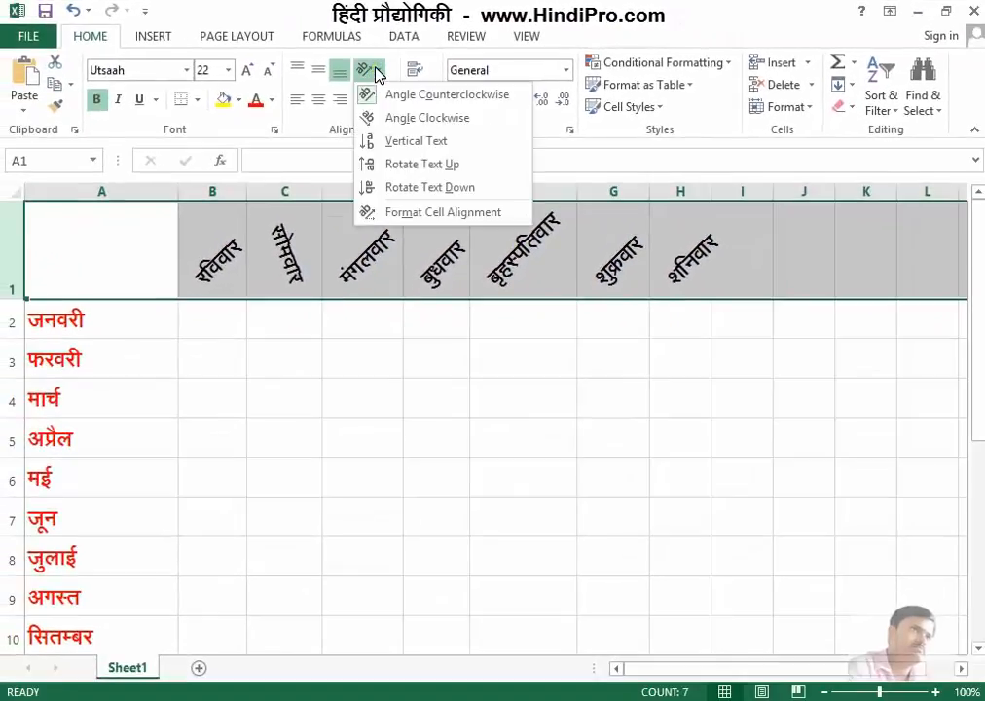
left_click(384, 216)
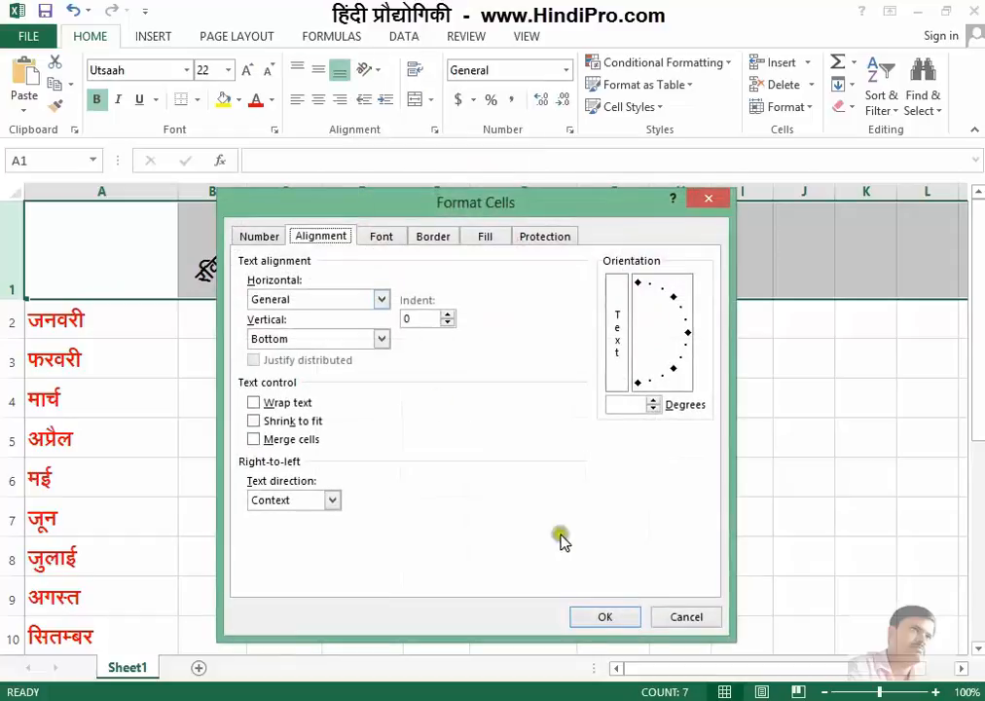
left_click(629, 403)
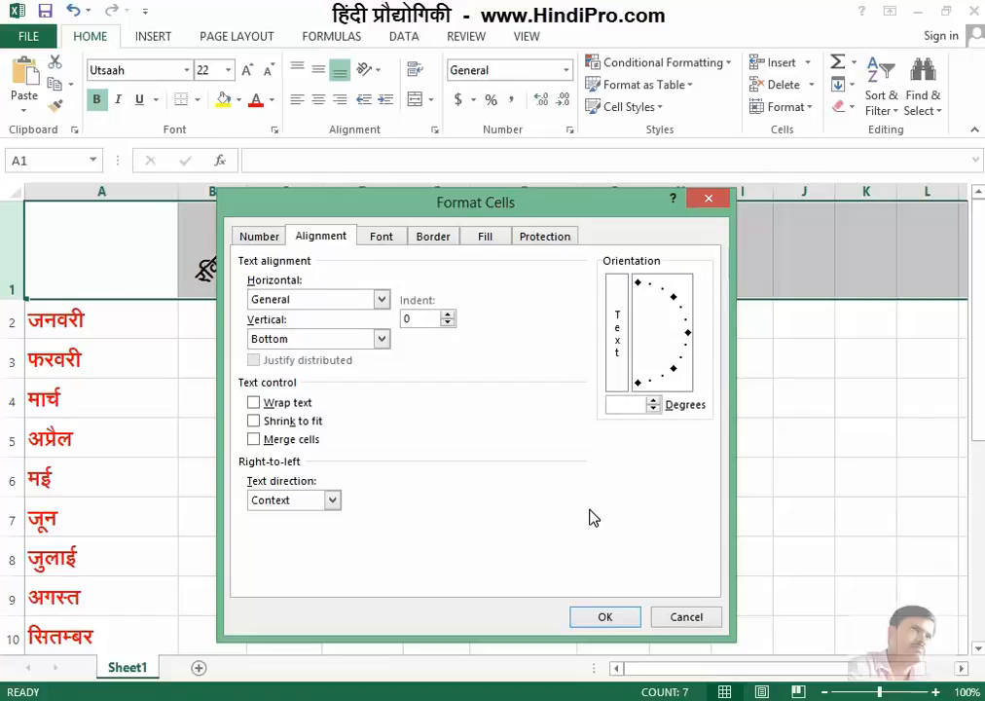
type("-70")
left_click(615, 581)
left_click(614, 617)
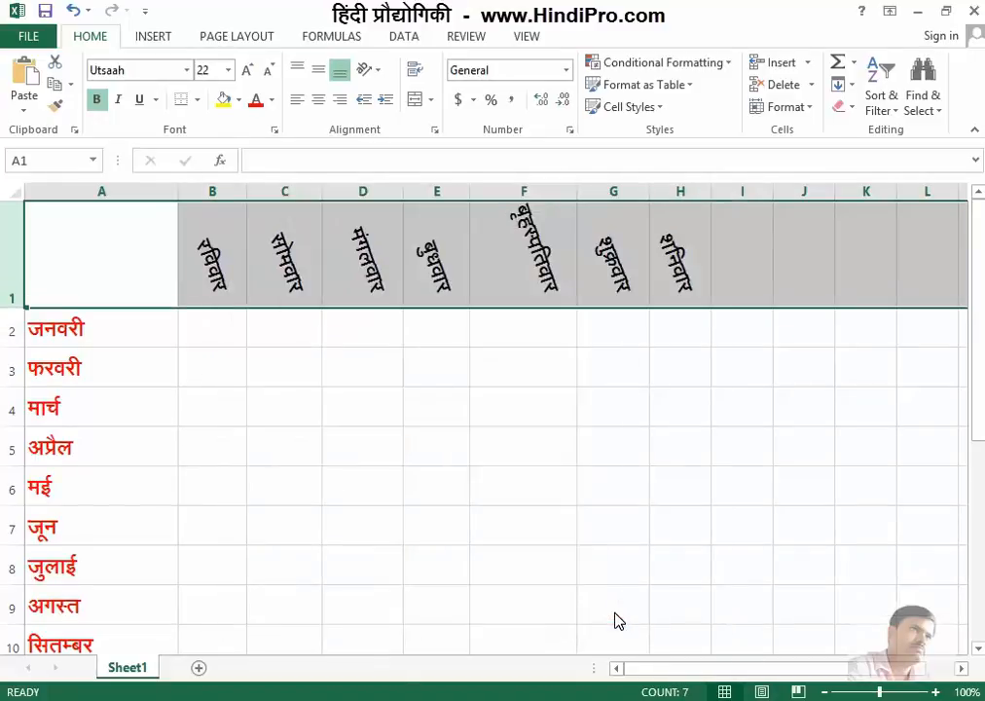
left_click(363, 255)
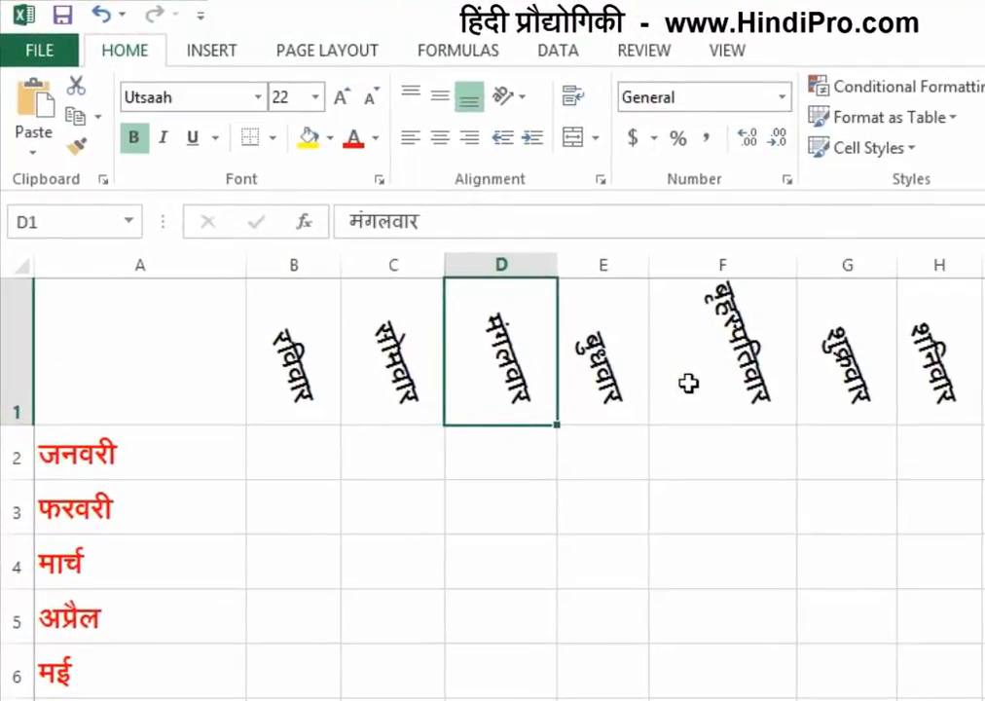
key("ctrl+Home")
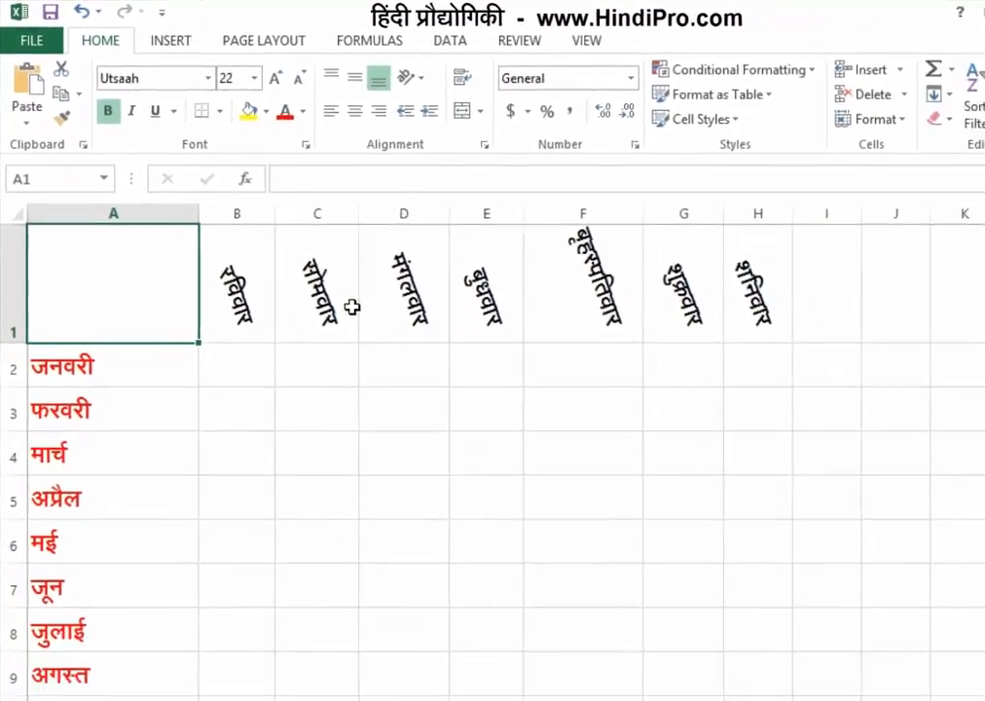
Reset row 1 to horizontal text by setting its orientation to 0 degrees in the cell alignment settings.
left_click(7, 264)
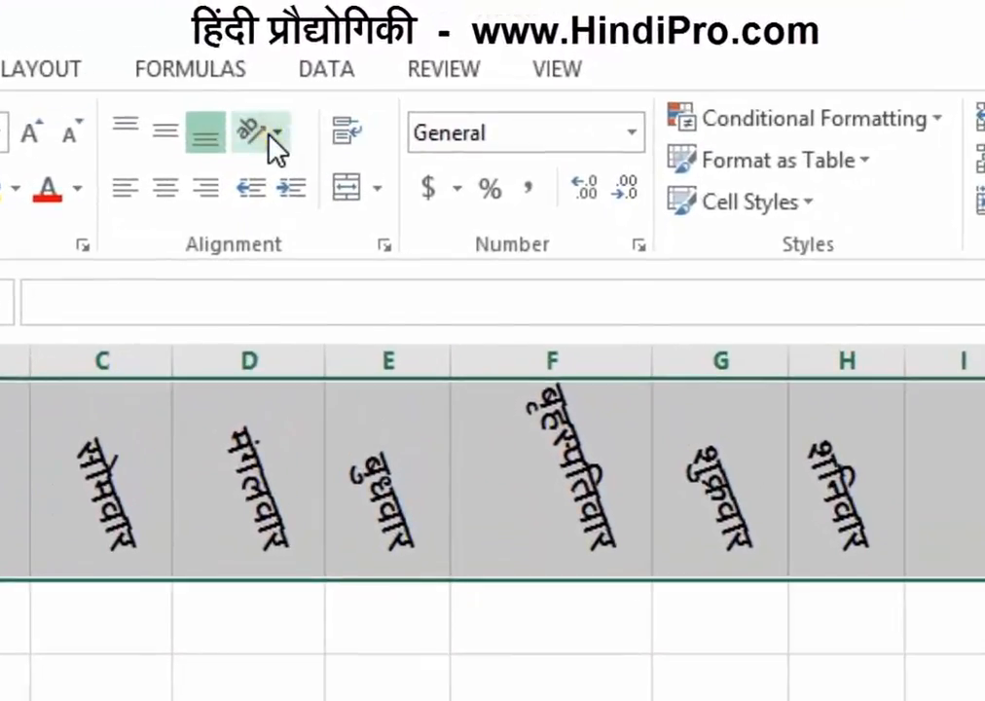
left_click(271, 136)
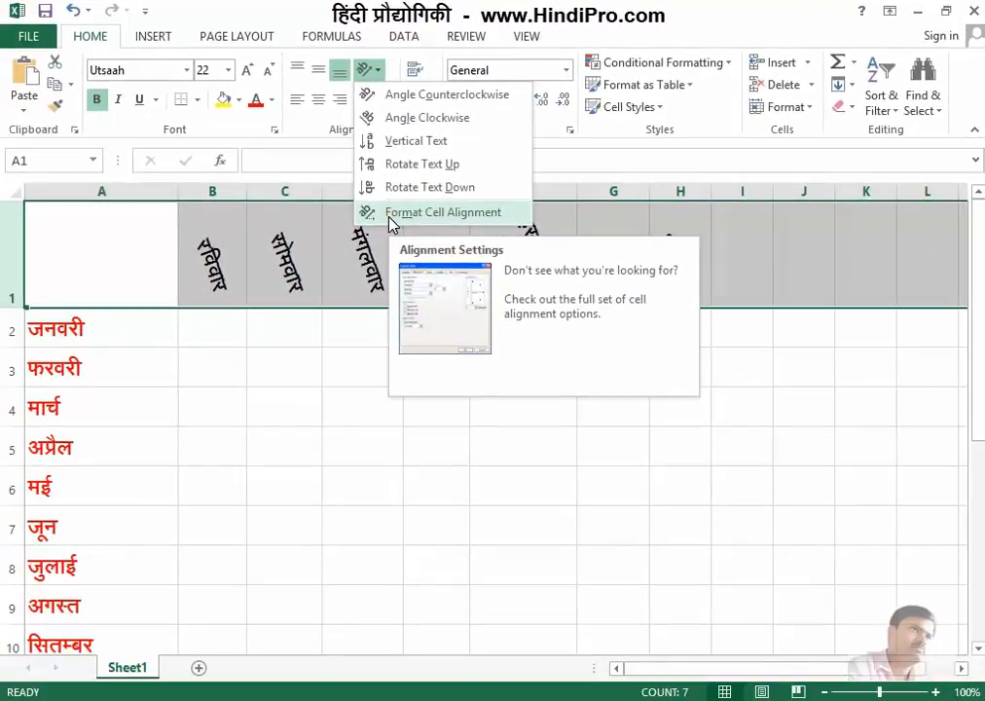
left_click(324, 365)
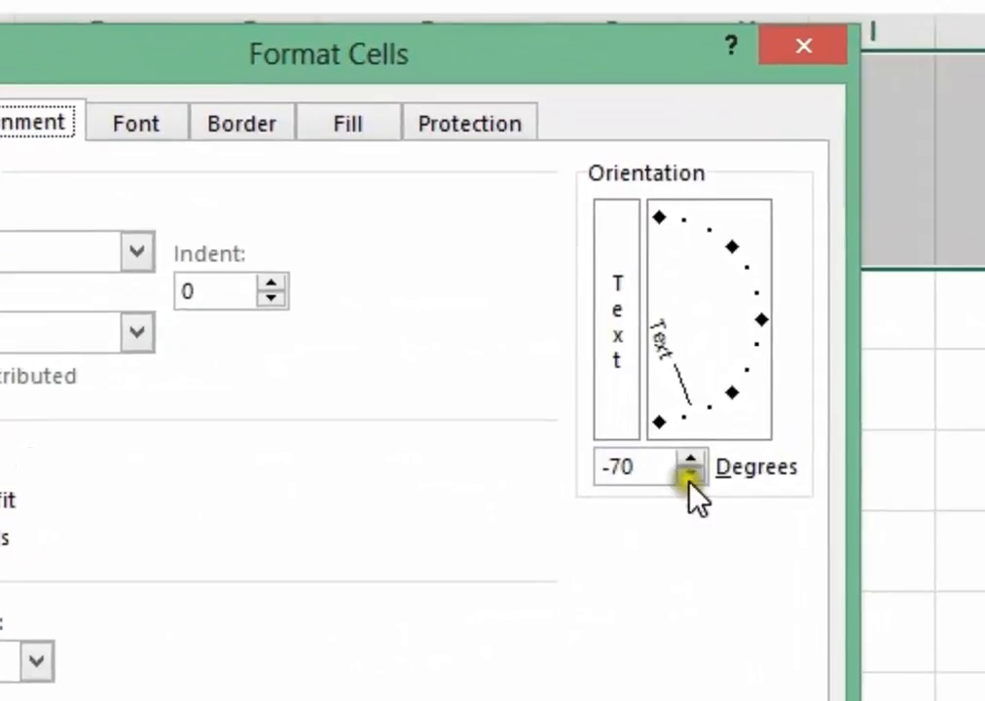
left_click_drag(637, 471, 497, 471)
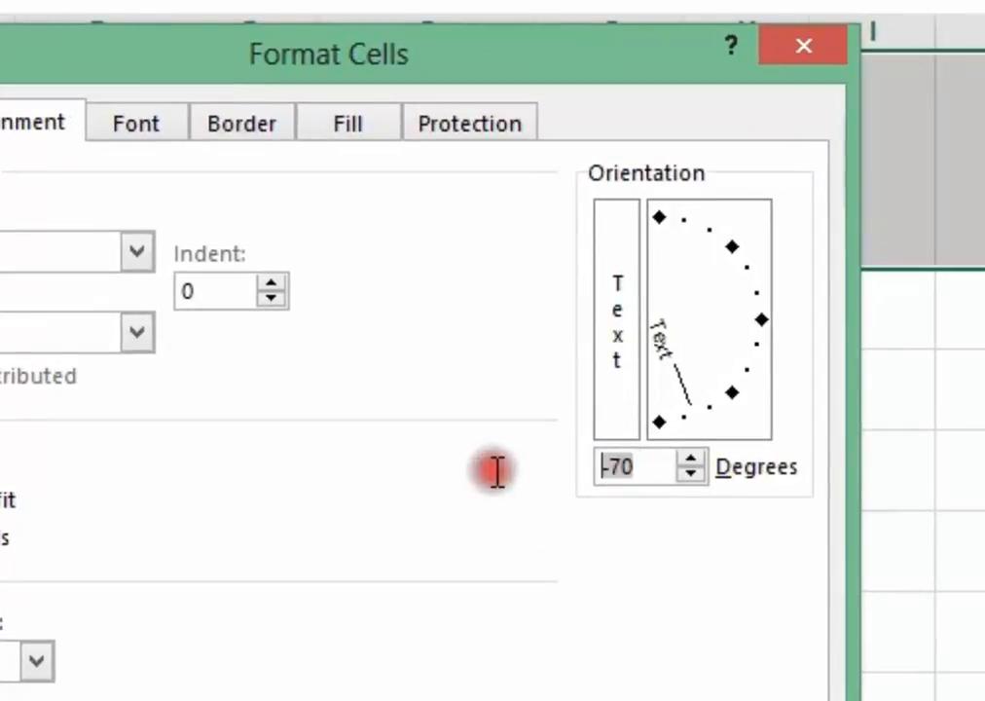
type("0")
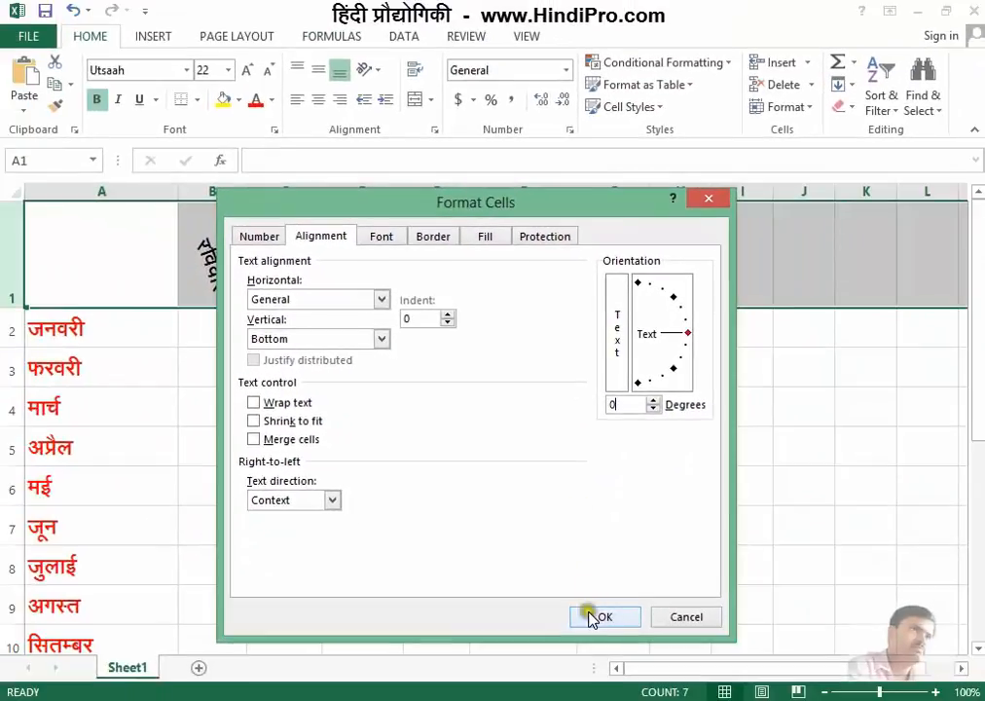
left_click(582, 621)
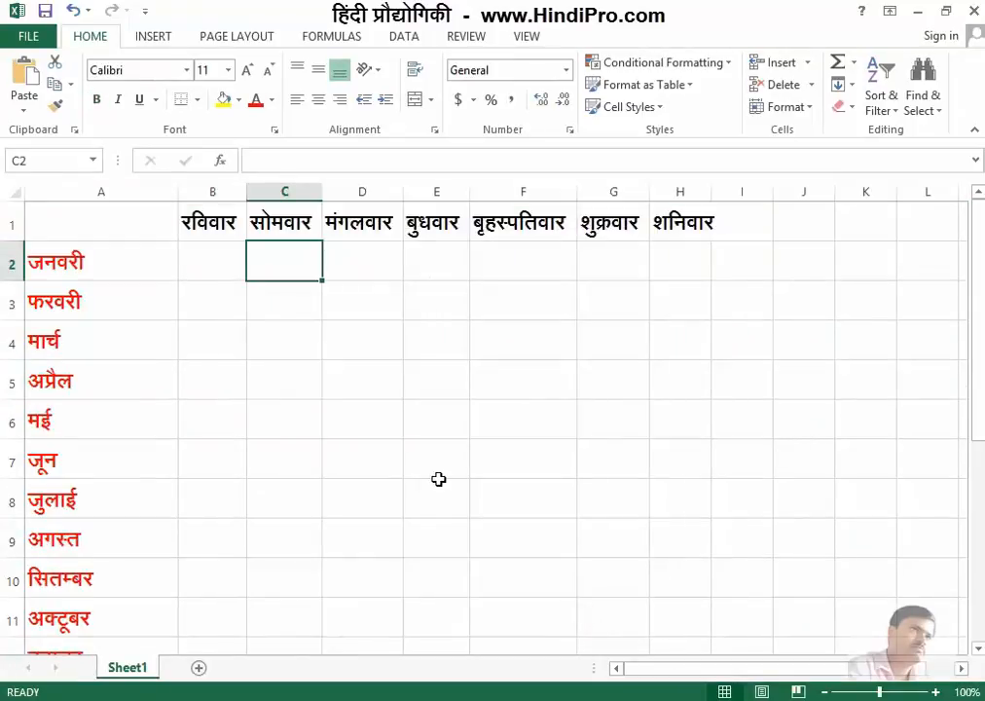